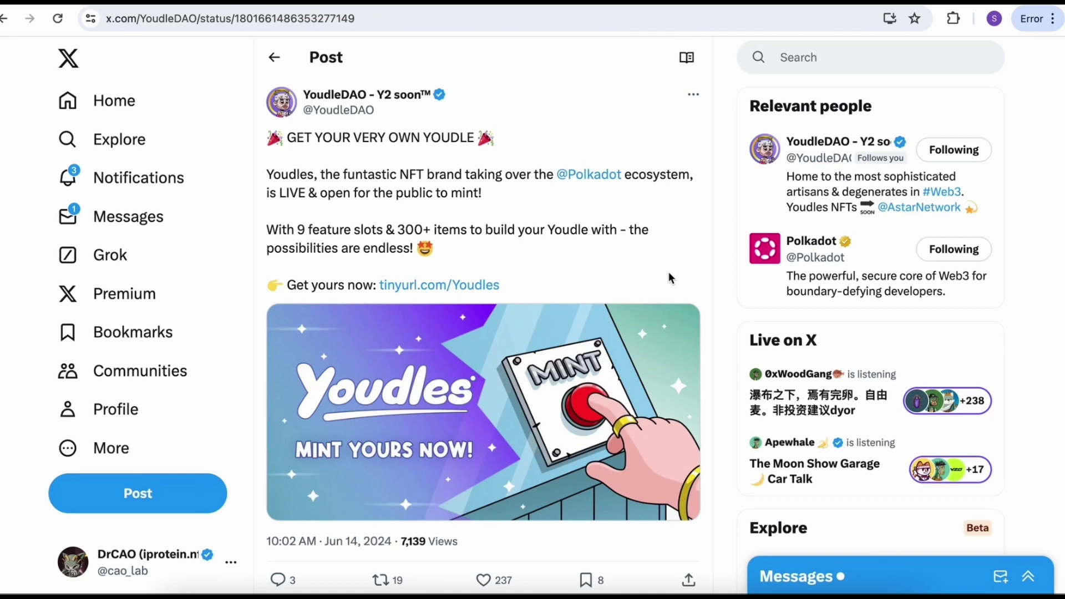
- Like the Youdles mint announcement post, then go to the Silver Youdle prizes post tab
{"action": "scroll", "coordinate": [669, 277], "scroll_direction": "down", "scroll_amount": 2}
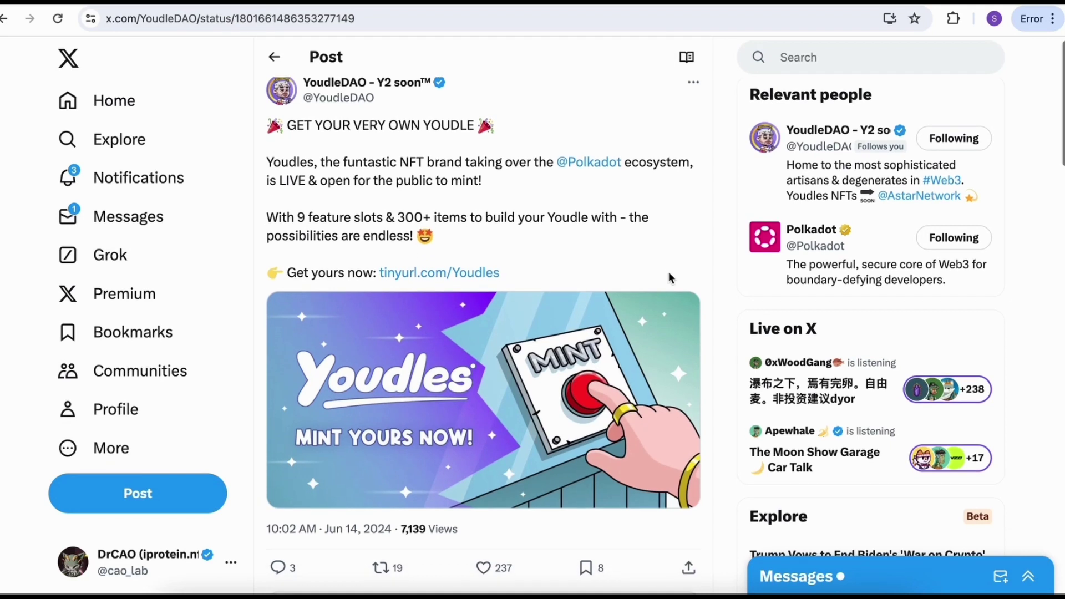
{"action": "scroll", "coordinate": [669, 277], "scroll_direction": "down", "scroll_amount": 2}
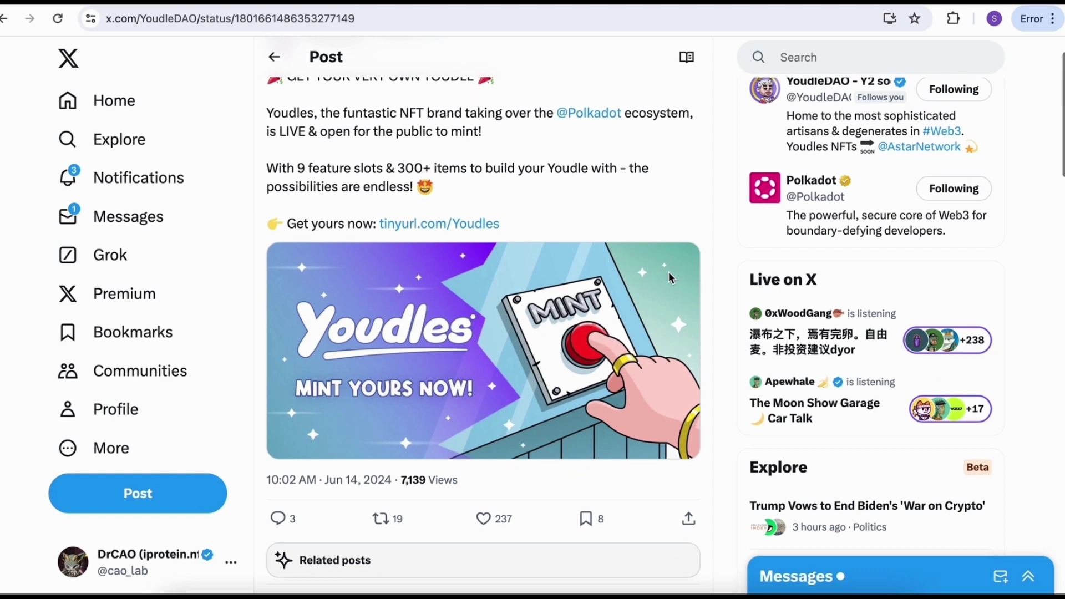
{"action": "scroll", "coordinate": [670, 279], "scroll_direction": "down", "scroll_amount": 2}
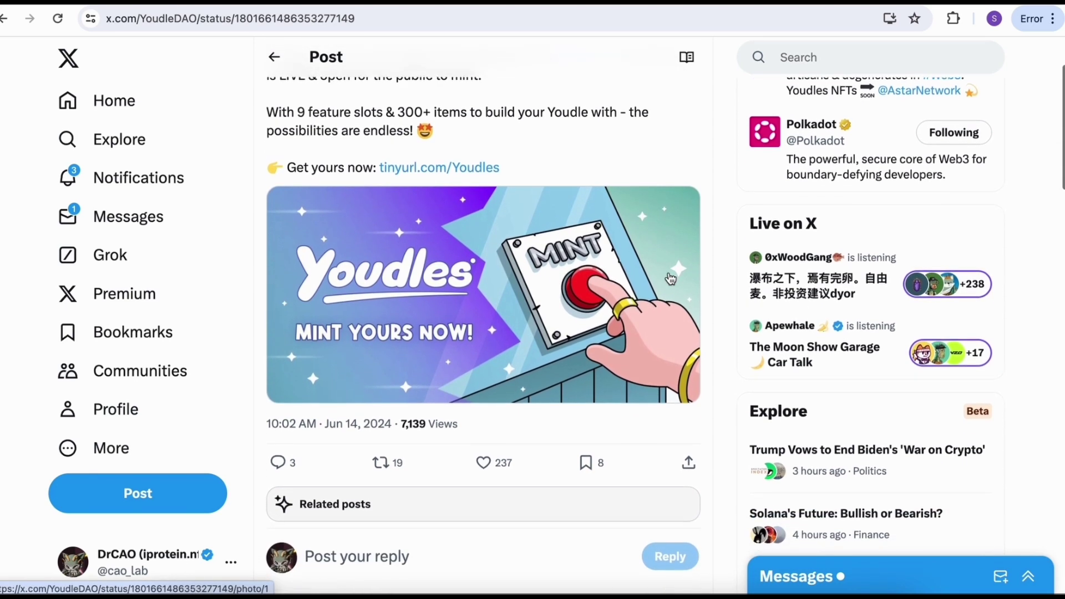
{"action": "left_click", "coordinate": [483, 457]}
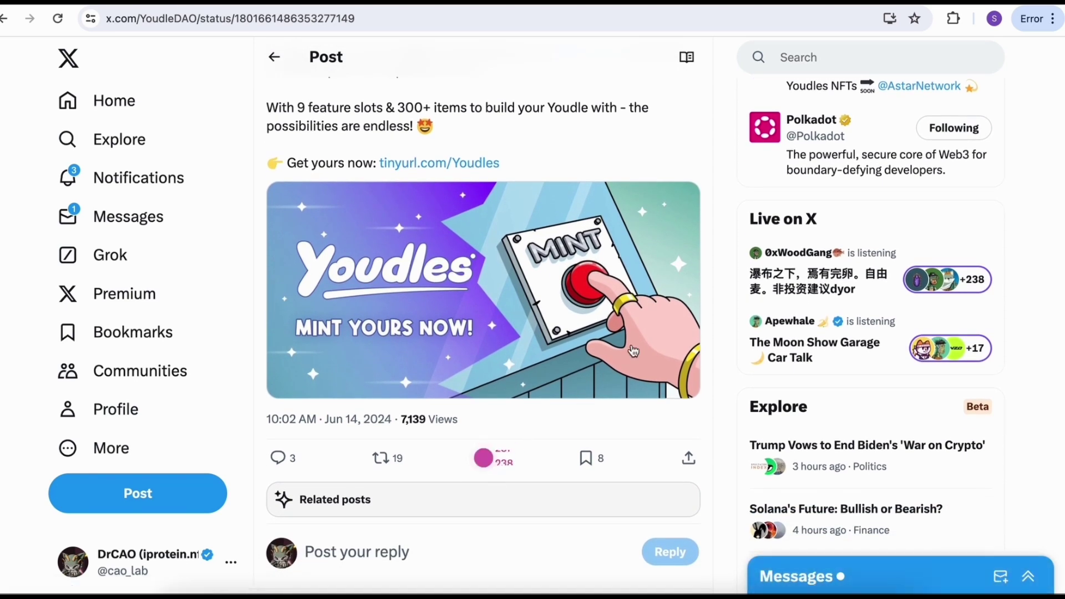
{"action": "scroll", "coordinate": [661, 215], "scroll_direction": "up", "scroll_amount": 4}
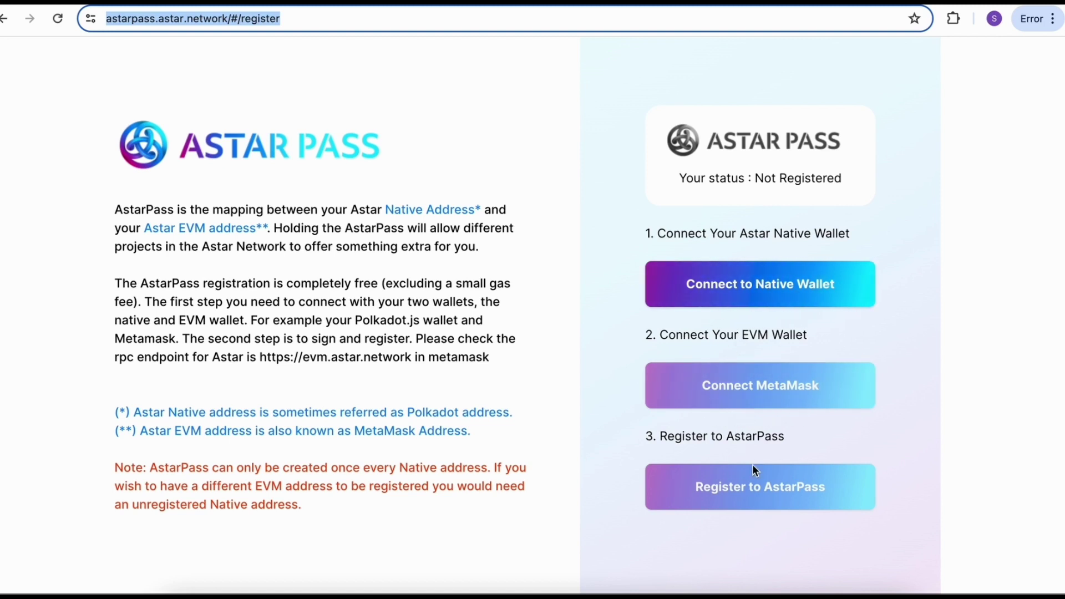
{"action": "left_click", "coordinate": [773, 4]}
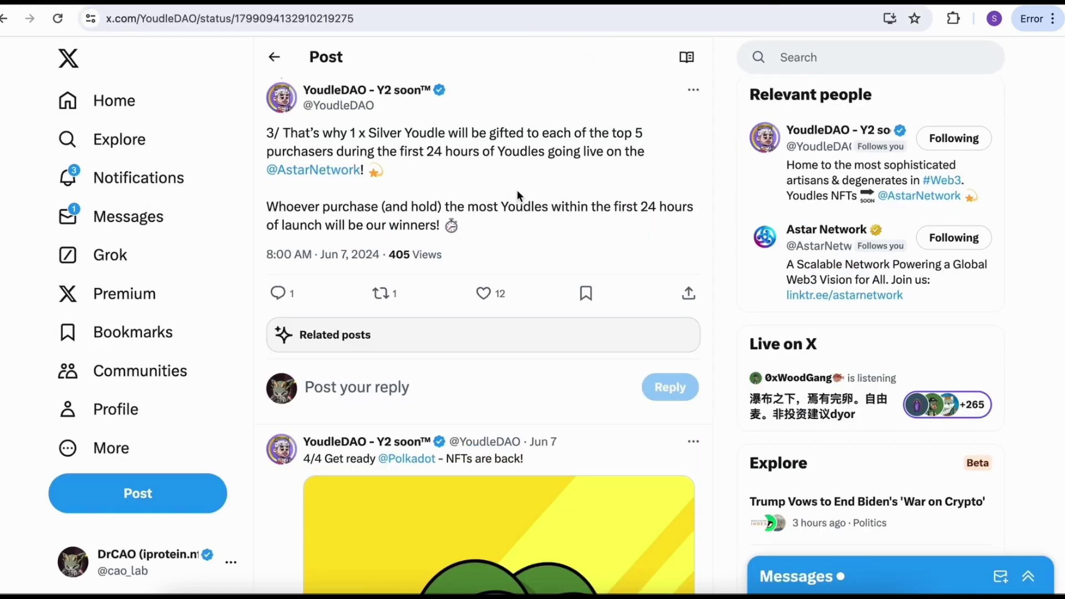
- Highlight the tweet paragraph about Silver Youdles for the top 5 purchasers and scroll the thread
{"action": "left_click_drag", "start_coordinate": [386, 170], "coordinate": [592, 123]}
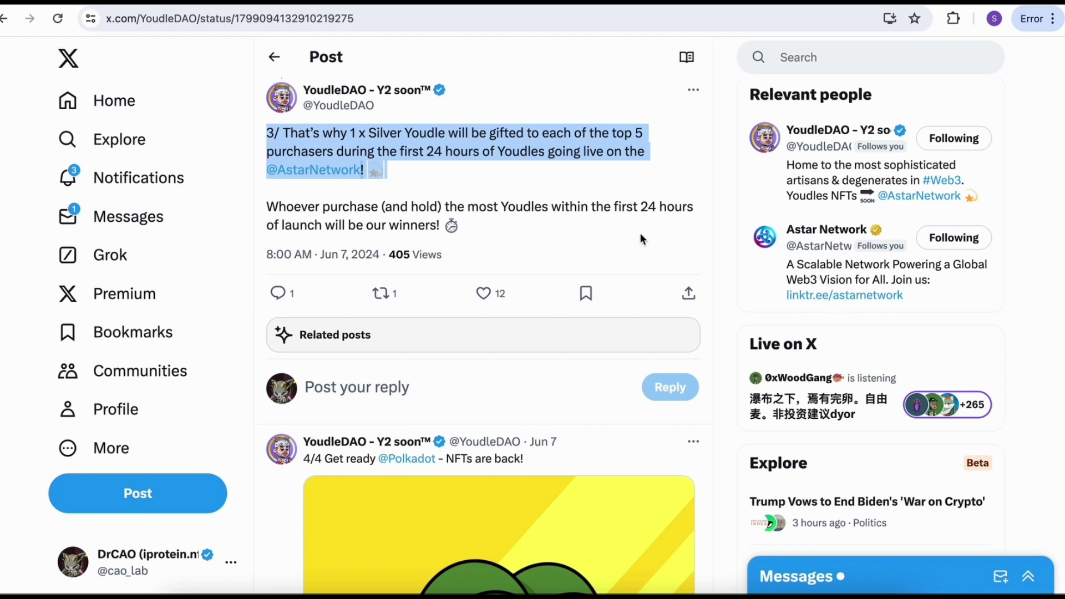
{"action": "scroll", "coordinate": [660, 238], "scroll_direction": "down", "scroll_amount": 1}
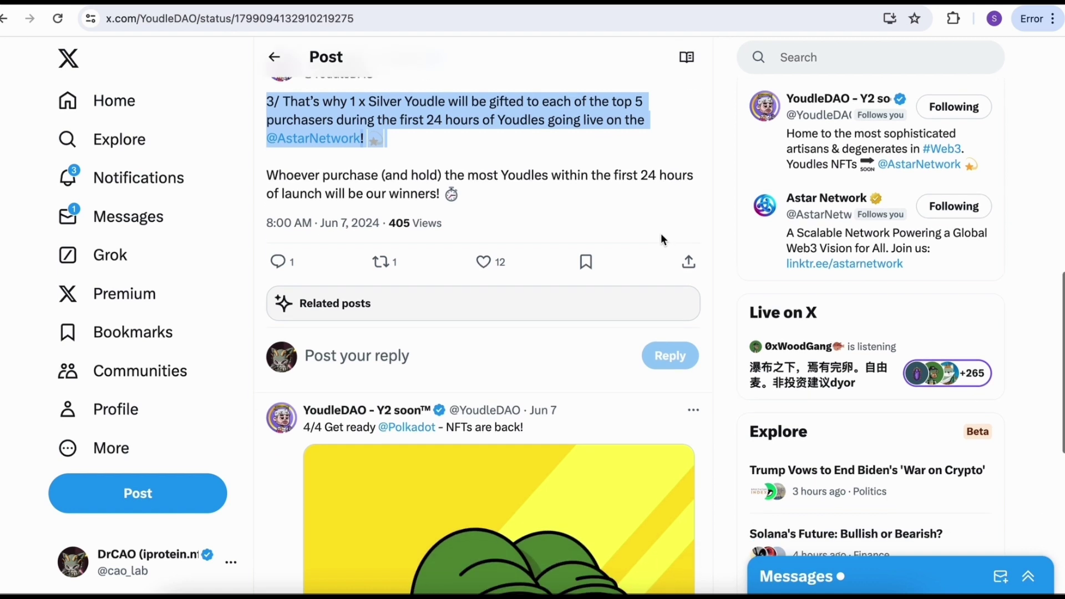
{"action": "scroll", "coordinate": [661, 240], "scroll_direction": "up", "scroll_amount": 1}
{"action": "scroll", "coordinate": [661, 239], "scroll_direction": "down", "scroll_amount": 1}
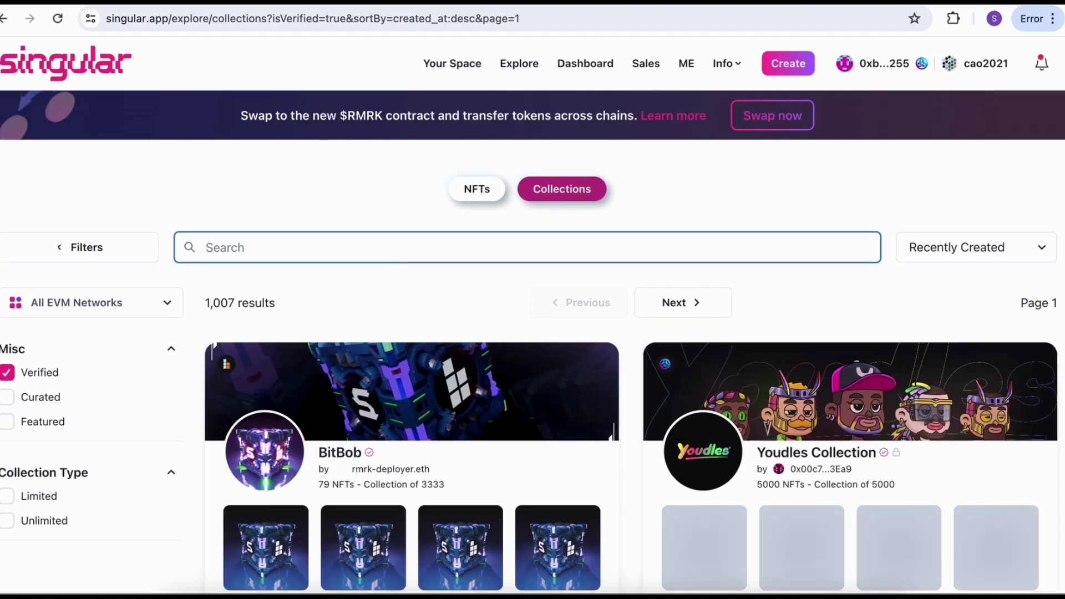
- Search collections for 'youdle' and open the Youdles Collection page
{"action": "type", "text": "youdle"}
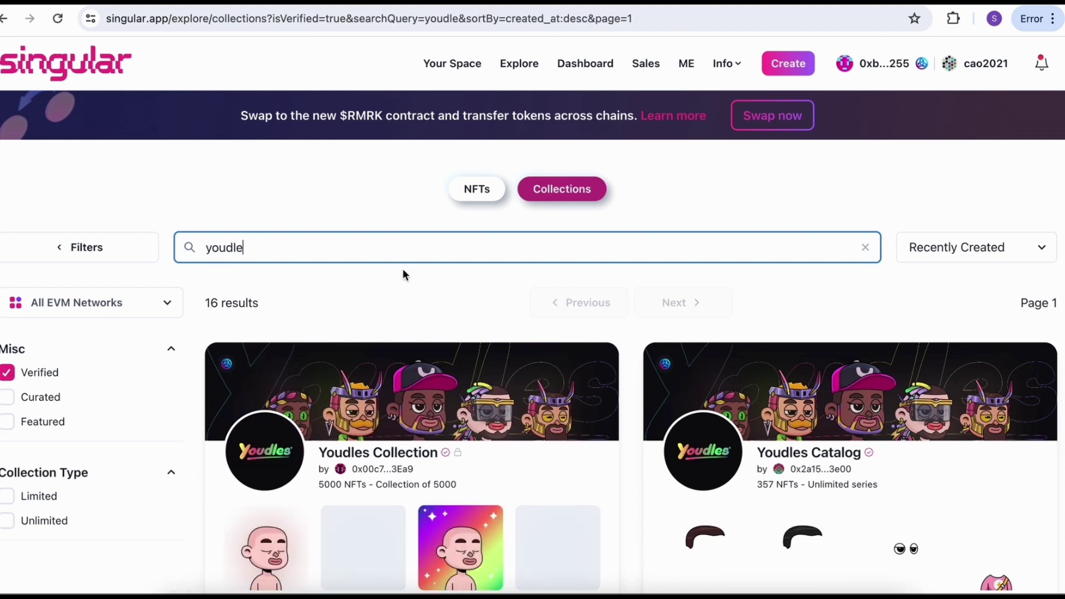
{"action": "scroll", "coordinate": [403, 273], "scroll_direction": "down", "scroll_amount": 1}
{"action": "scroll", "coordinate": [403, 270], "scroll_direction": "down", "scroll_amount": 1}
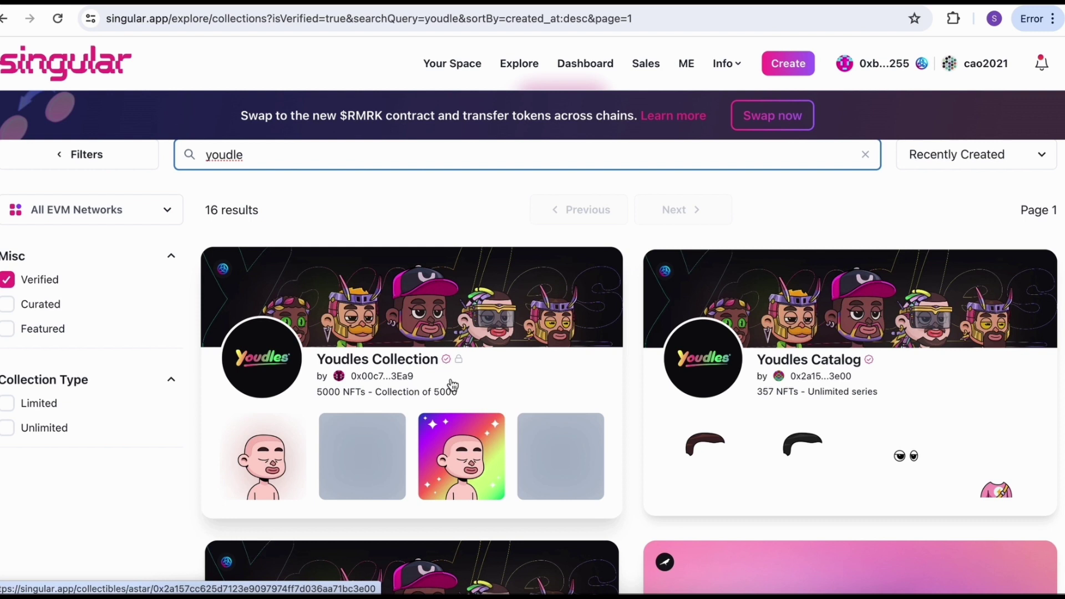
{"action": "left_click", "coordinate": [478, 383]}
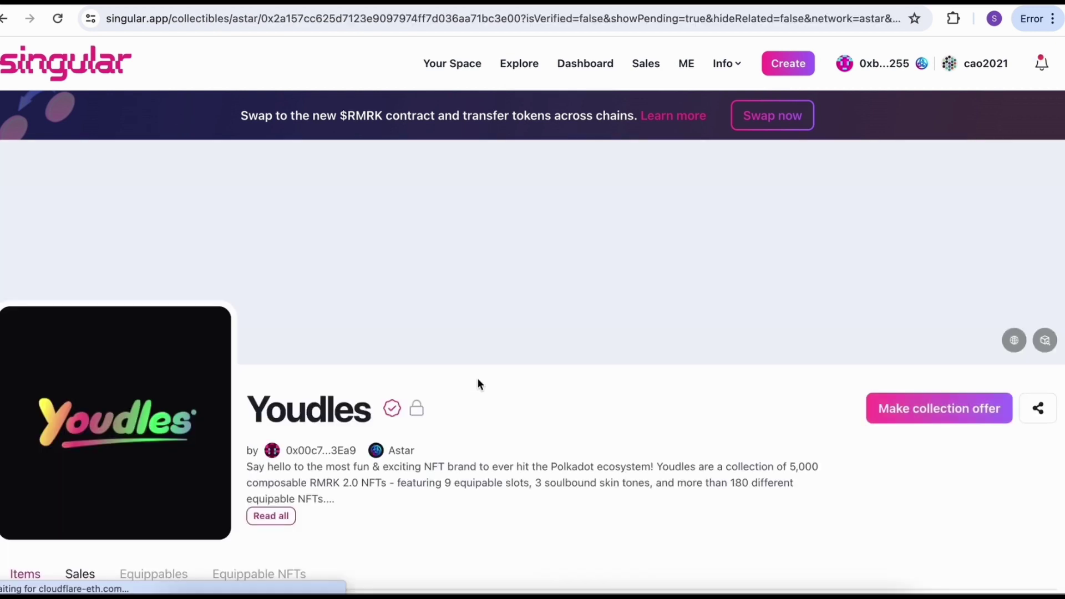
- Highlight the 166982.99 WASTR total volume and scroll down through the Youdle Avatar listings
{"action": "scroll", "coordinate": [563, 373], "scroll_direction": "down", "scroll_amount": 2}
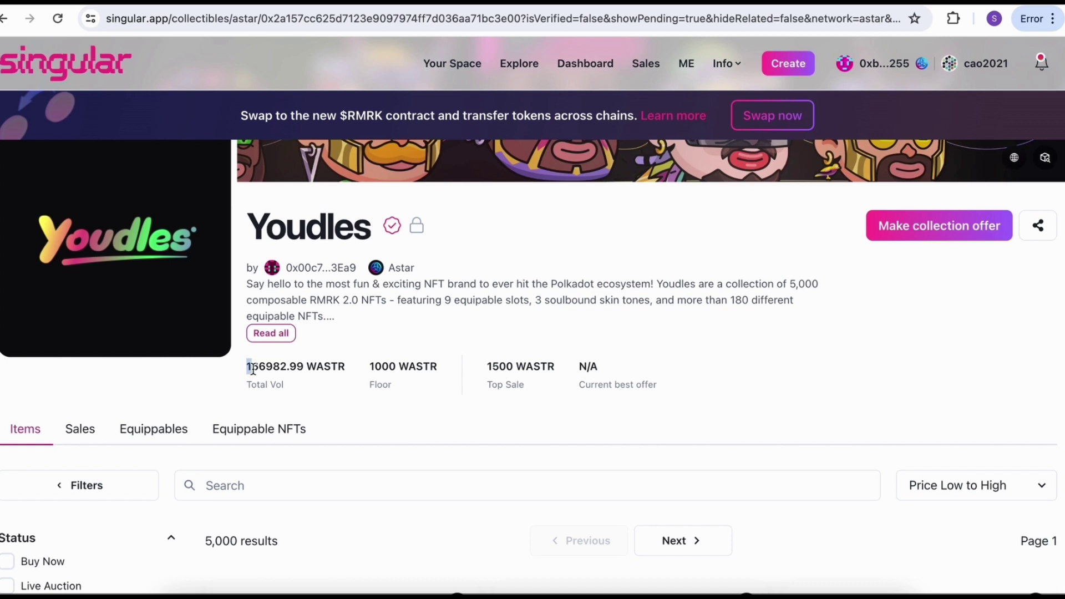
{"action": "left_click_drag", "start_coordinate": [246, 369], "coordinate": [258, 368]}
{"action": "scroll", "coordinate": [587, 376], "scroll_direction": "down", "scroll_amount": 6}
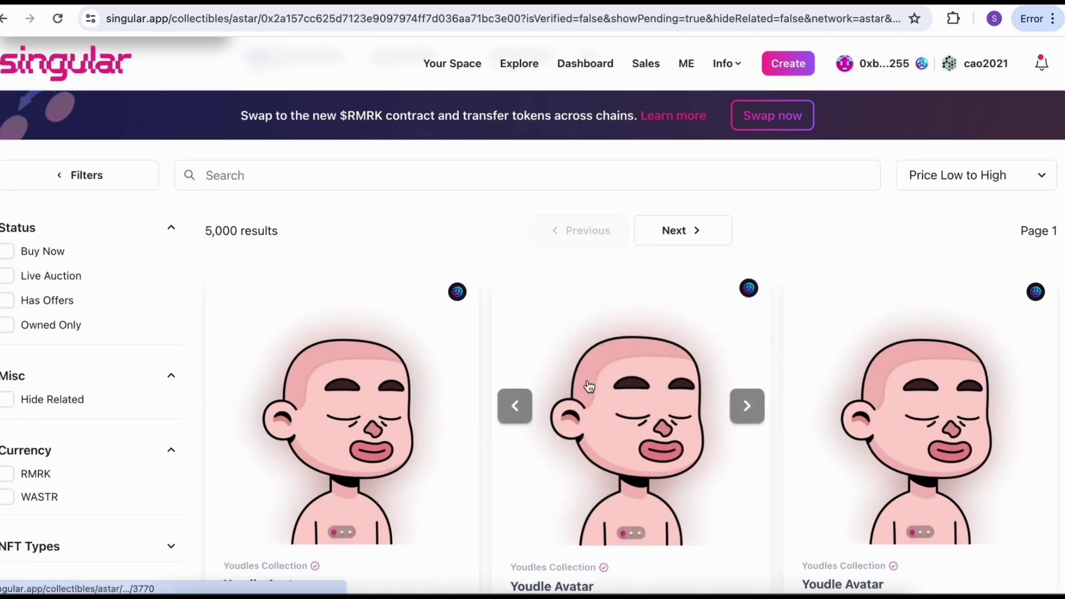
{"action": "scroll", "coordinate": [589, 386], "scroll_direction": "down", "scroll_amount": 4}
{"action": "scroll", "coordinate": [590, 387], "scroll_direction": "down", "scroll_amount": 2}
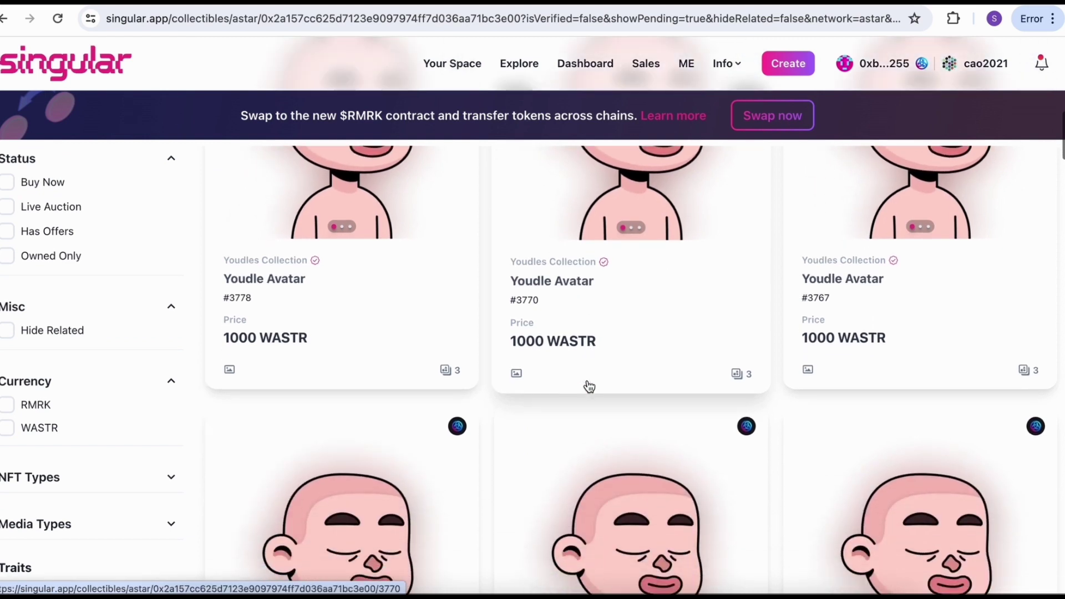
{"action": "scroll", "coordinate": [589, 387], "scroll_direction": "down", "scroll_amount": 2}
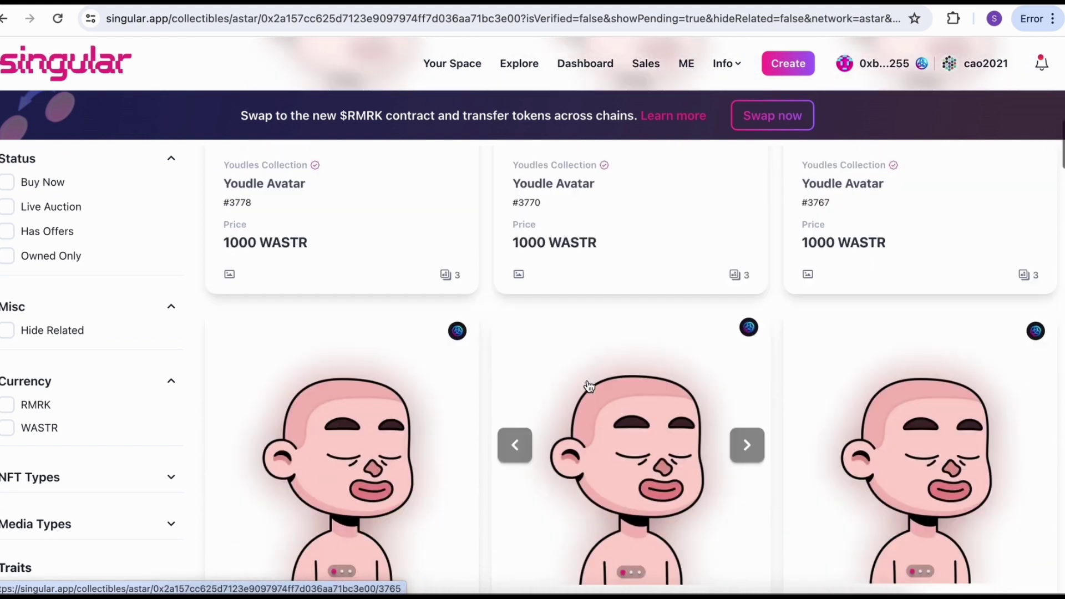
{"action": "scroll", "coordinate": [589, 387], "scroll_direction": "down", "scroll_amount": 12}
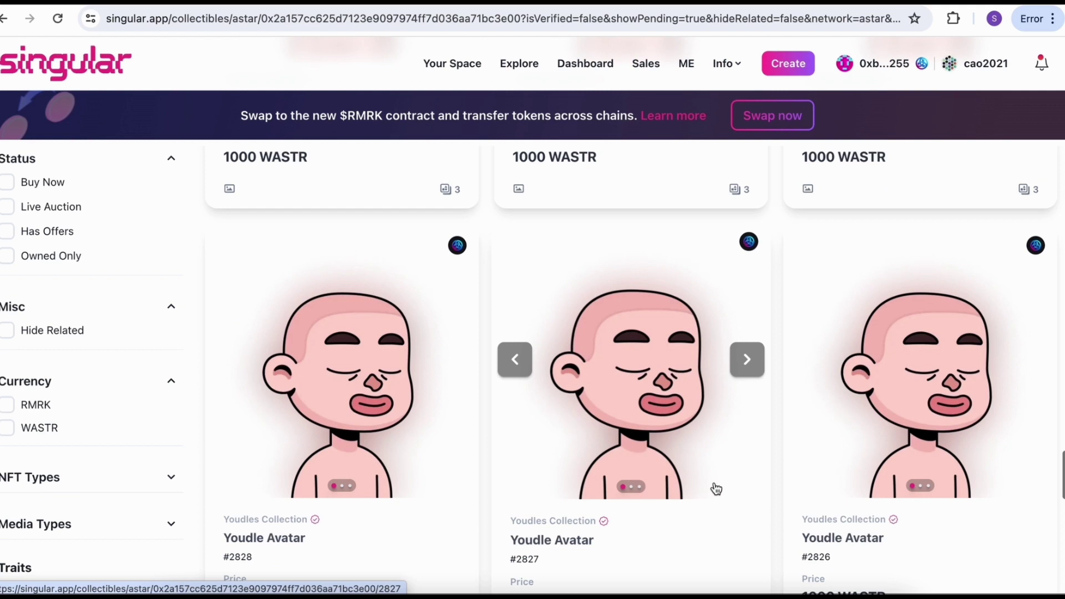
{"action": "scroll", "coordinate": [716, 488], "scroll_direction": "down", "scroll_amount": 3}
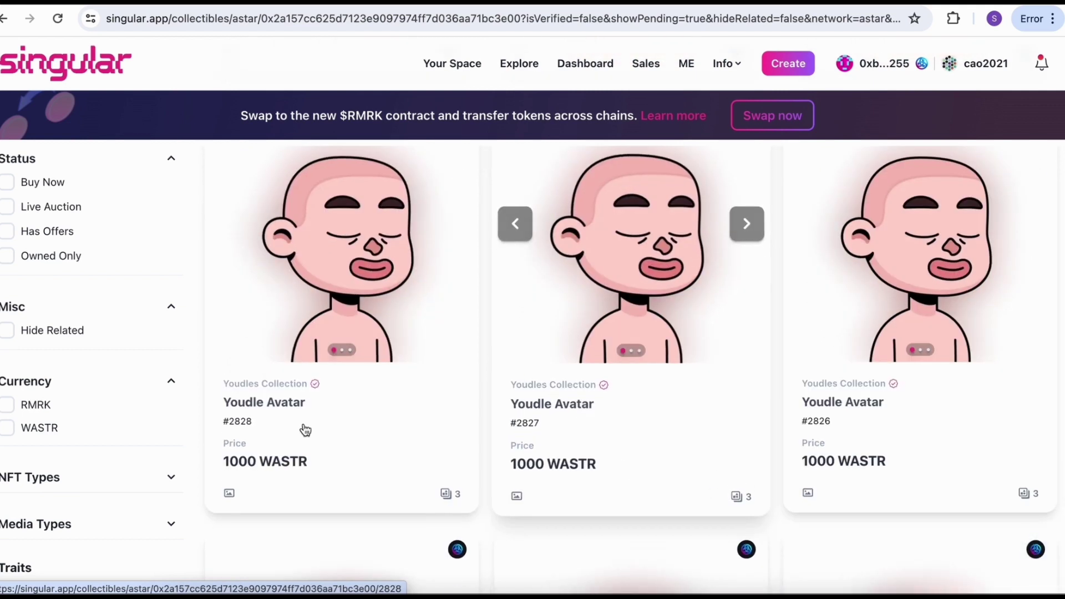
- Open Youdle Avatar #2828, start Buy now, and highlight the 50.234 ASTR wallet balance
{"action": "left_click", "coordinate": [282, 410]}
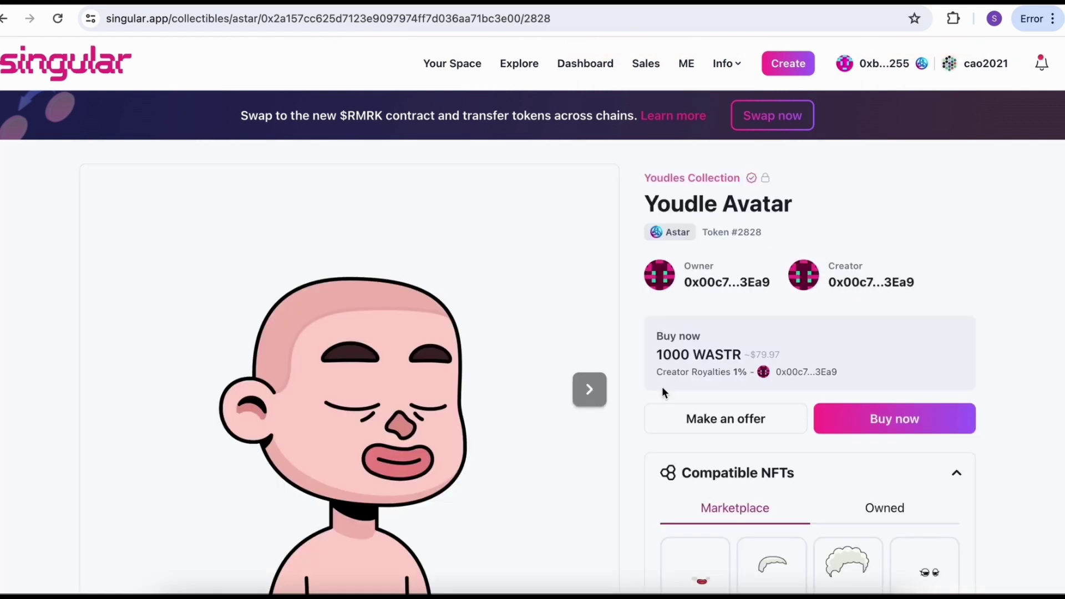
{"action": "scroll", "coordinate": [657, 430], "scroll_direction": "down", "scroll_amount": 4}
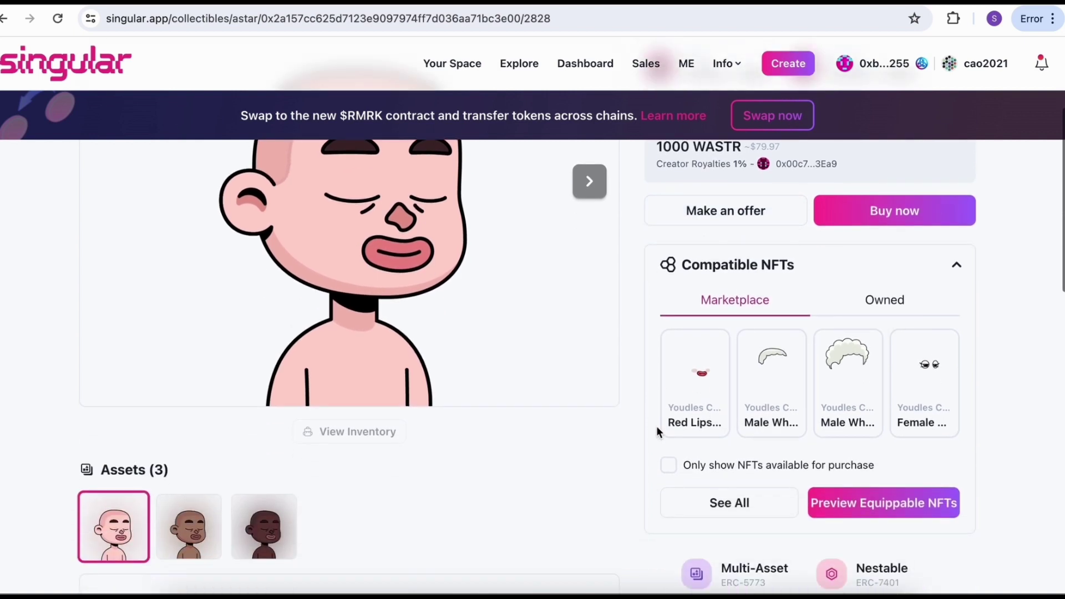
{"action": "scroll", "coordinate": [657, 430], "scroll_direction": "down", "scroll_amount": 1}
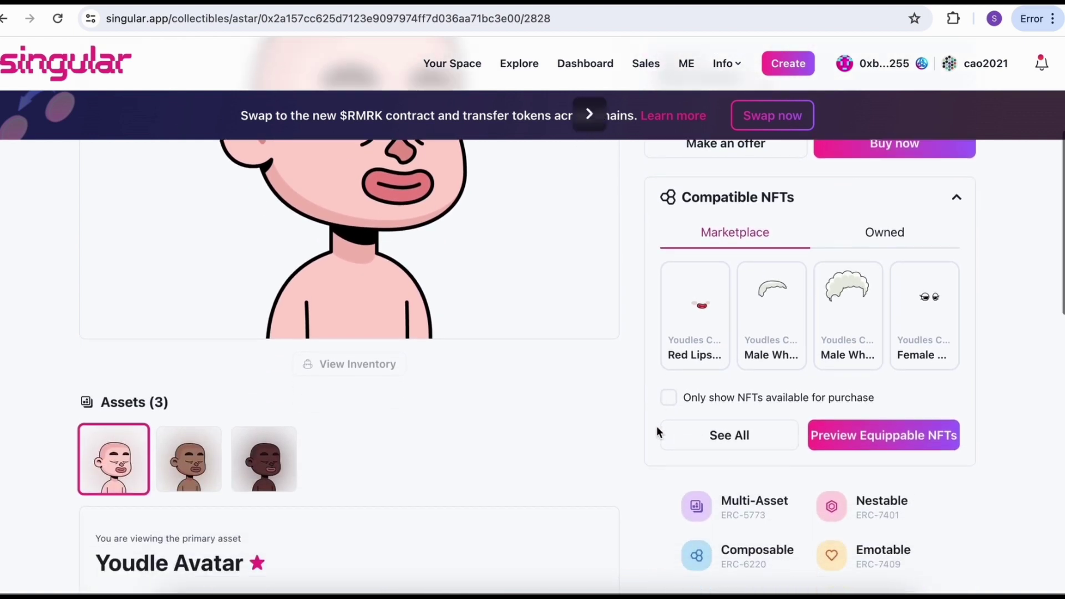
{"action": "scroll", "coordinate": [657, 429], "scroll_direction": "down", "scroll_amount": 8}
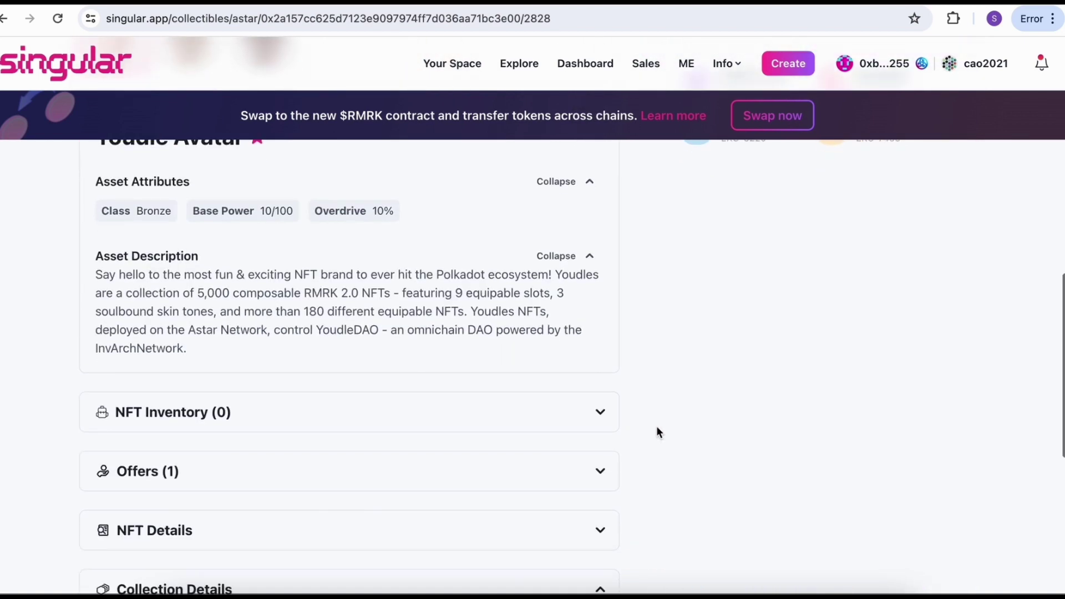
{"action": "scroll", "coordinate": [657, 426], "scroll_direction": "up", "scroll_amount": 15}
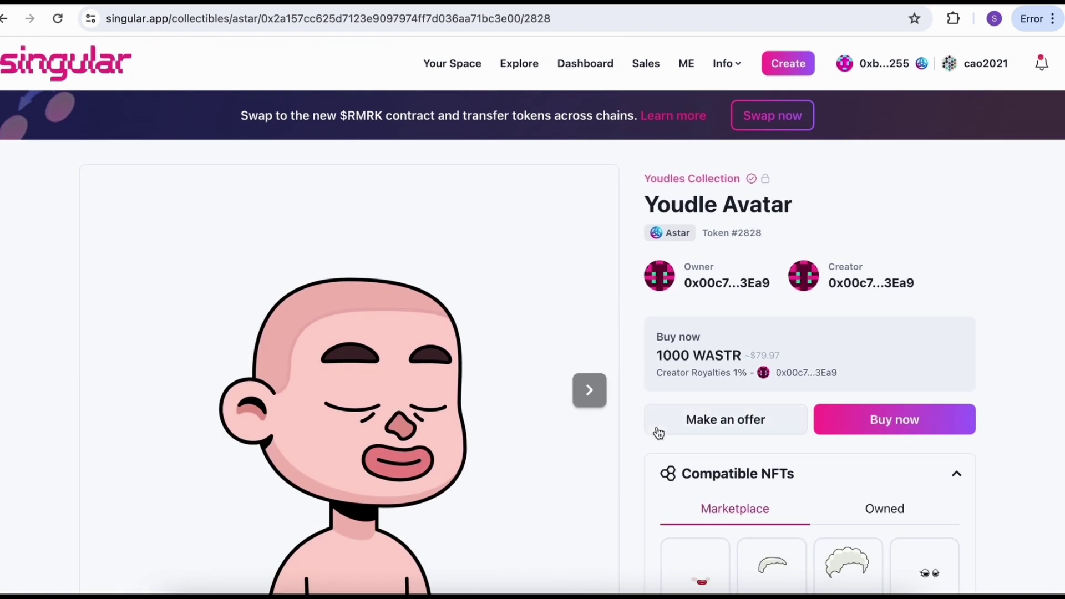
{"action": "left_click", "coordinate": [884, 432]}
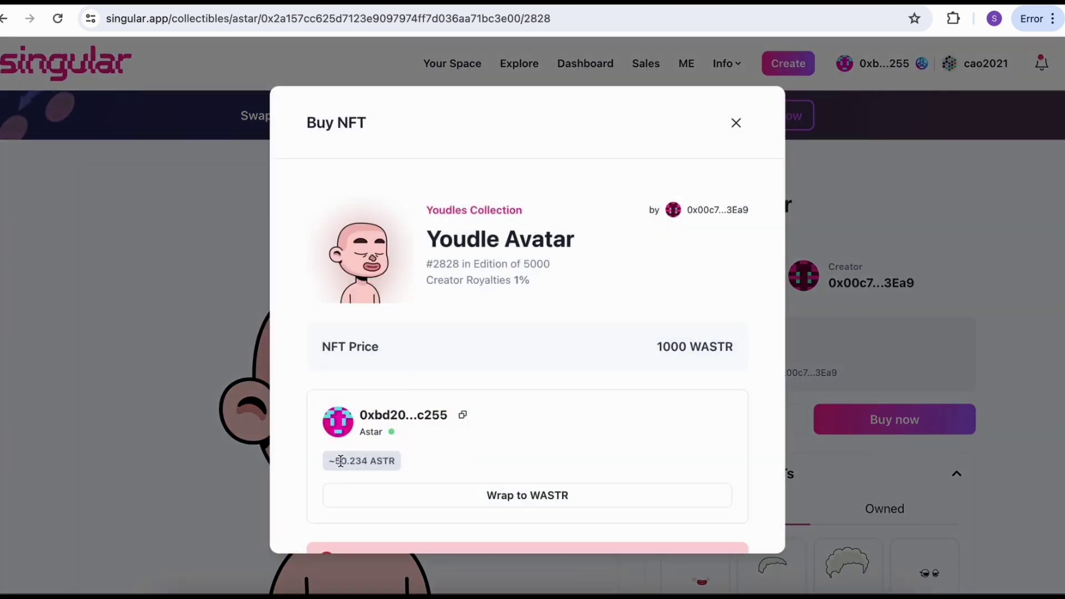
{"action": "left_click_drag", "start_coordinate": [335, 461], "coordinate": [410, 469]}
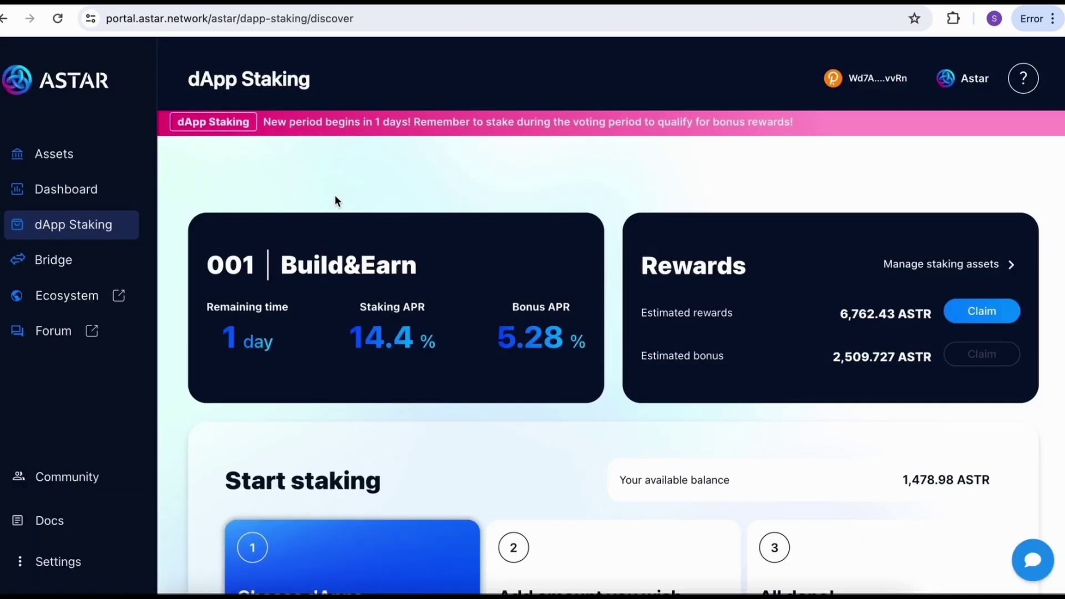
- Review the Build&Earn period and 2,509.727 ASTR estimated bonus, then go to Assets
{"action": "left_click_drag", "start_coordinate": [204, 253], "coordinate": [567, 388]}
{"action": "left_click", "coordinate": [569, 389]}
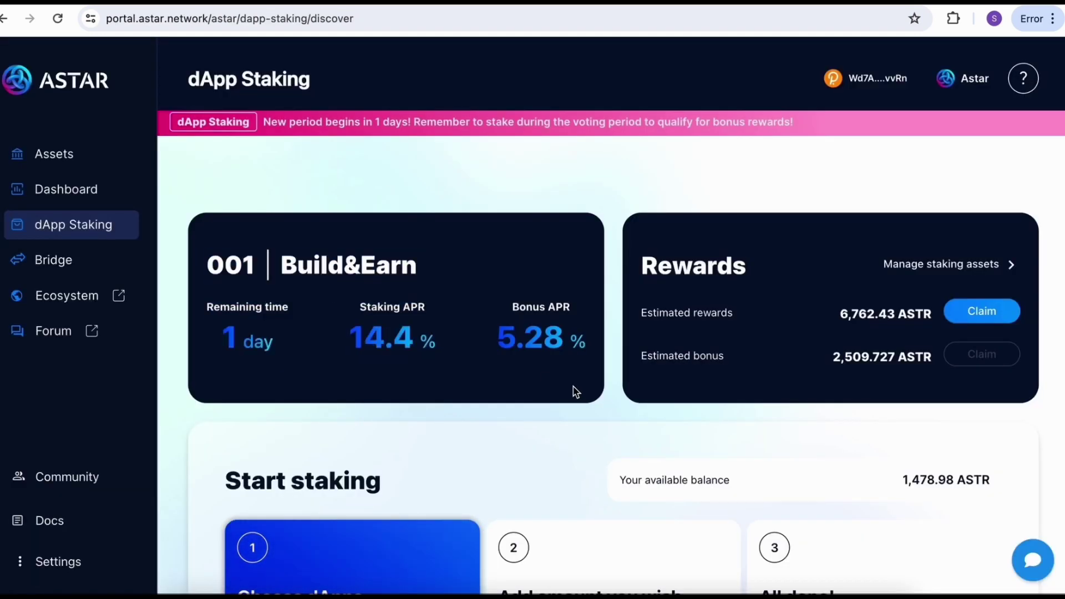
{"action": "left_click_drag", "start_coordinate": [670, 348], "coordinate": [875, 373]}
{"action": "left_click", "coordinate": [943, 366]}
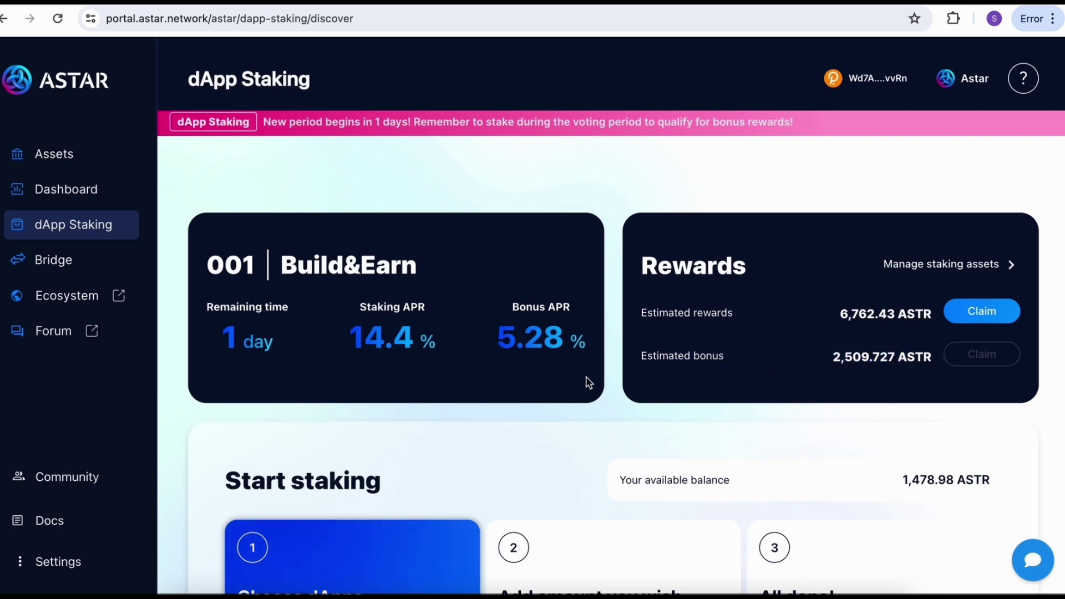
{"action": "scroll", "coordinate": [582, 383], "scroll_direction": "down", "scroll_amount": 1}
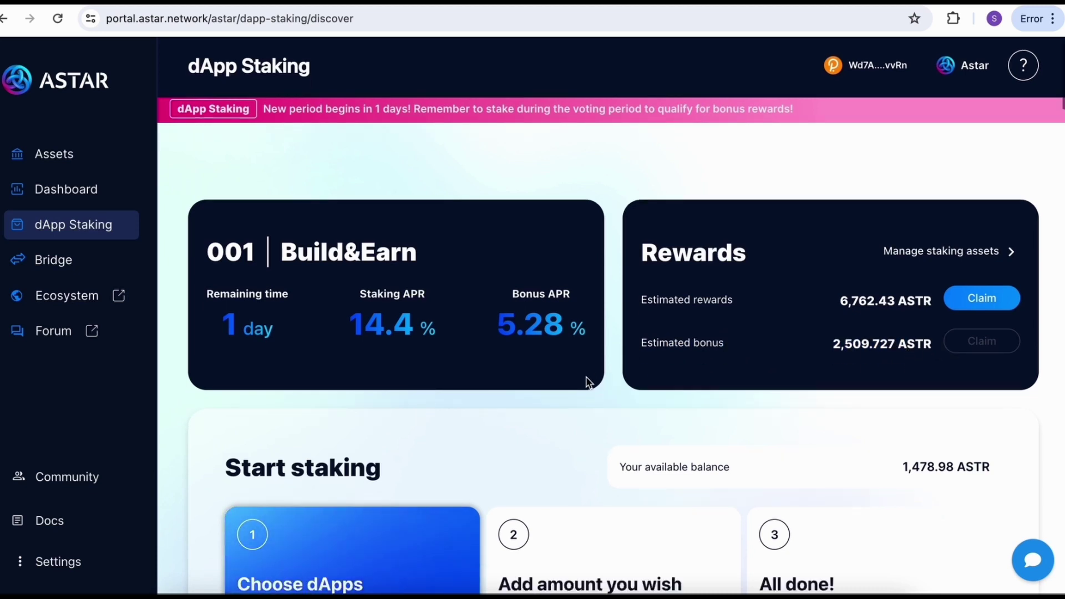
{"action": "left_click", "coordinate": [62, 162]}
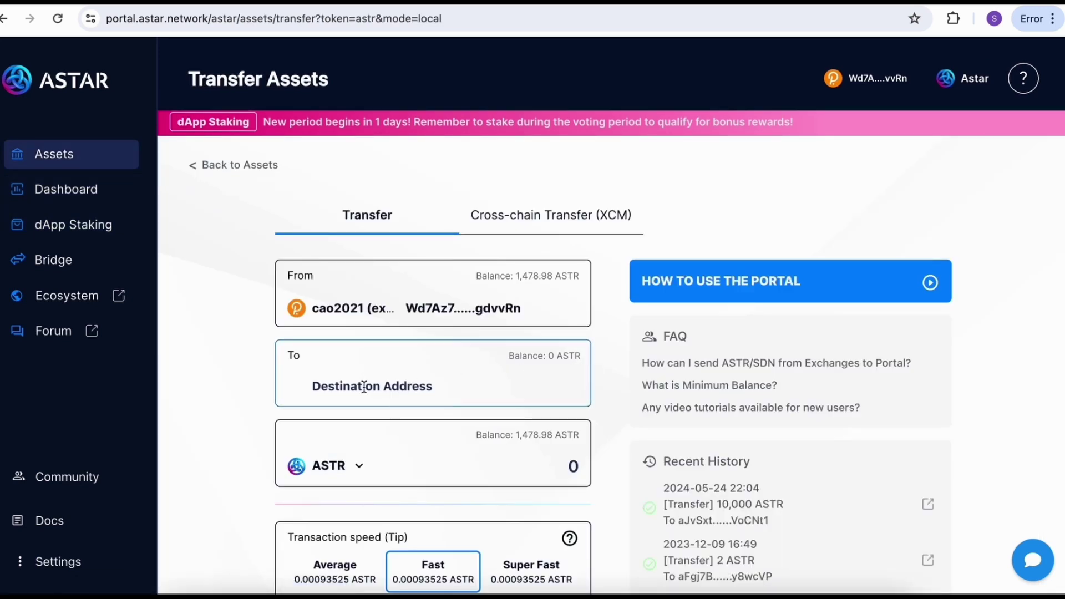
- Copy the MetaMask account address and paste it as the destination address
{"action": "left_click", "coordinate": [405, 368]}
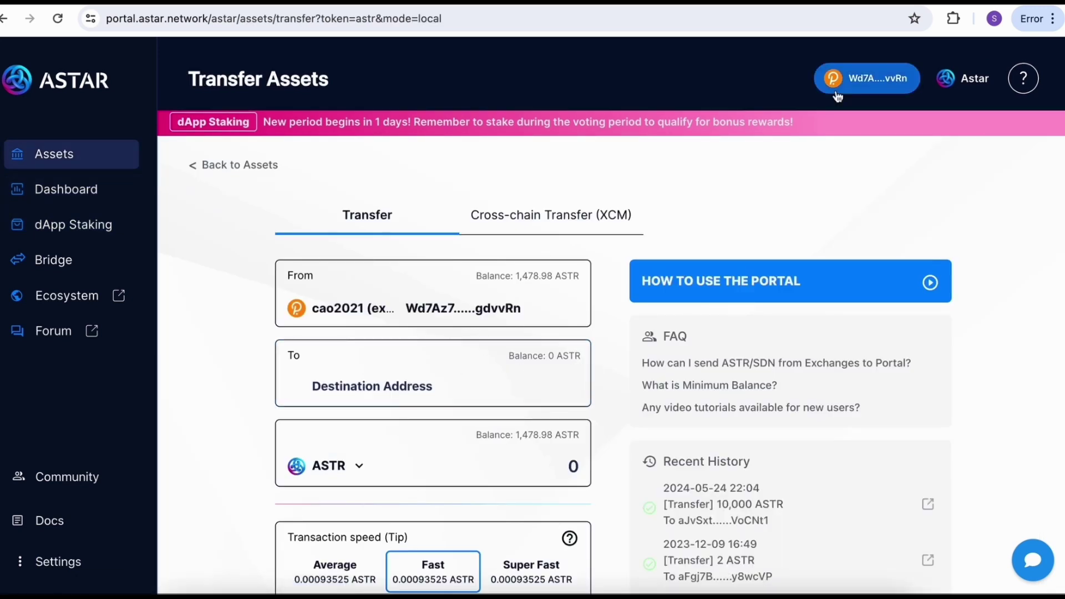
{"action": "left_click", "coordinate": [953, 18]}
{"action": "left_click", "coordinate": [793, 245]}
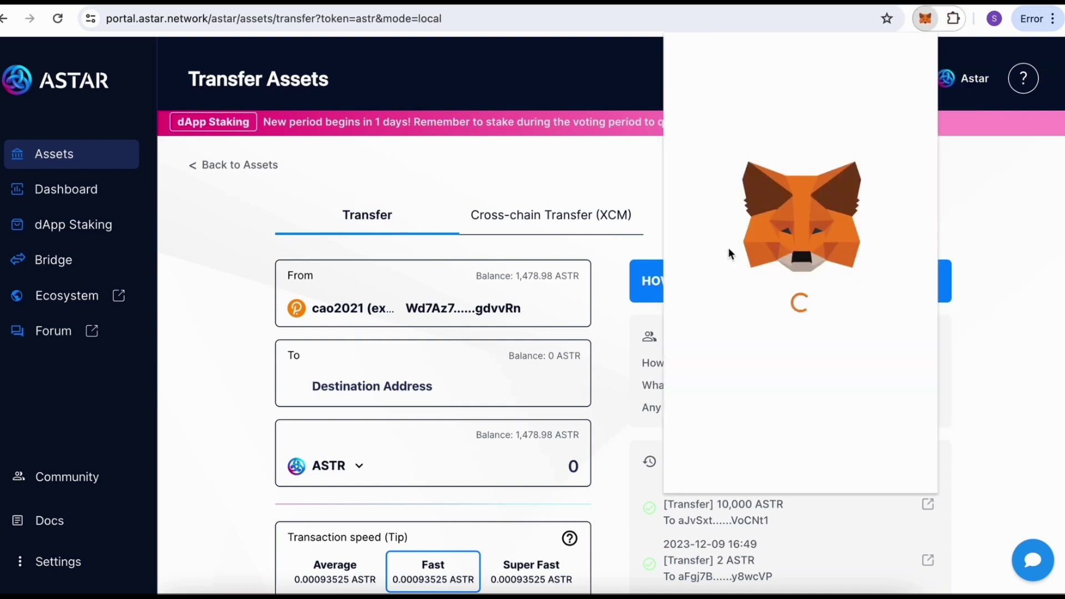
{"action": "left_click", "coordinate": [850, 76]}
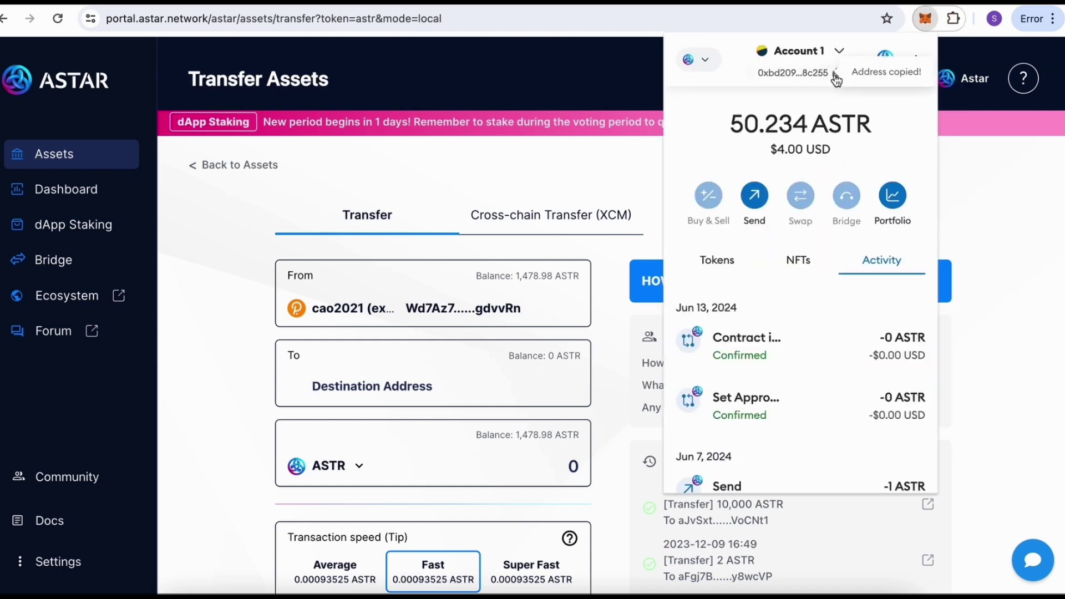
{"action": "left_click", "coordinate": [376, 387]}
{"action": "key", "text": "ctrl+v"}
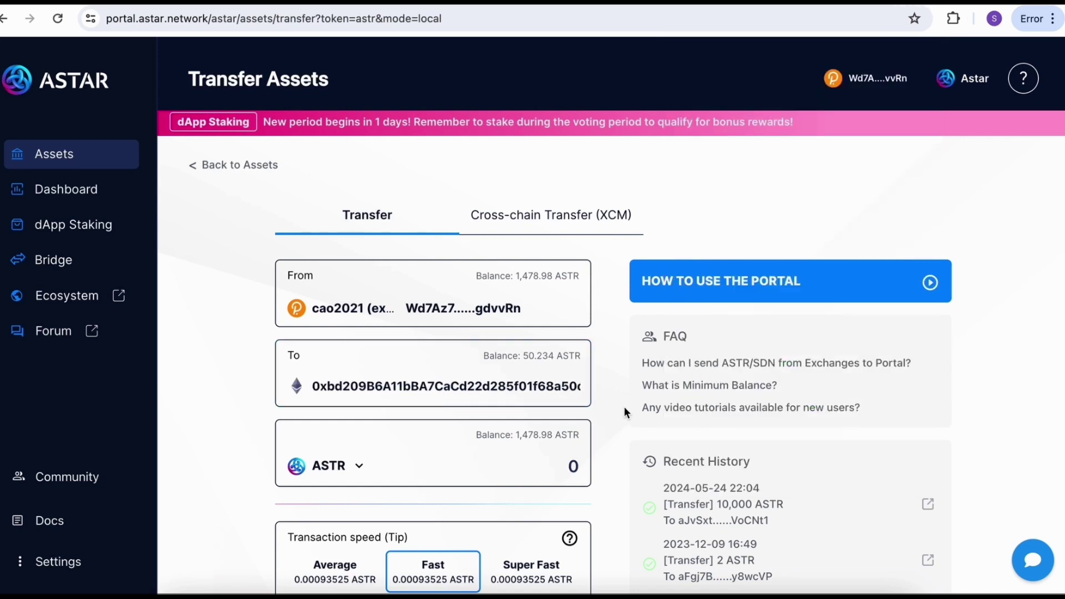
- Enter 1000 ASTR, accept the deposit address warning, and confirm the transfer
{"action": "key", "text": "Tab"}
{"action": "scroll", "coordinate": [624, 407], "scroll_direction": "down", "scroll_amount": 3}
{"action": "type", "text": "1000"}
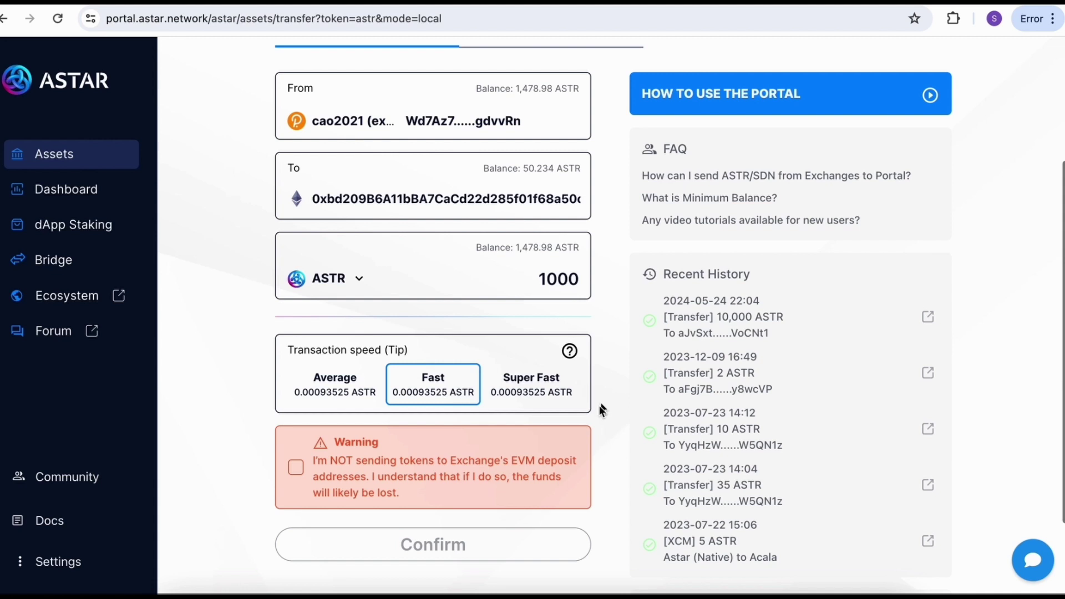
{"action": "left_click", "coordinate": [296, 469]}
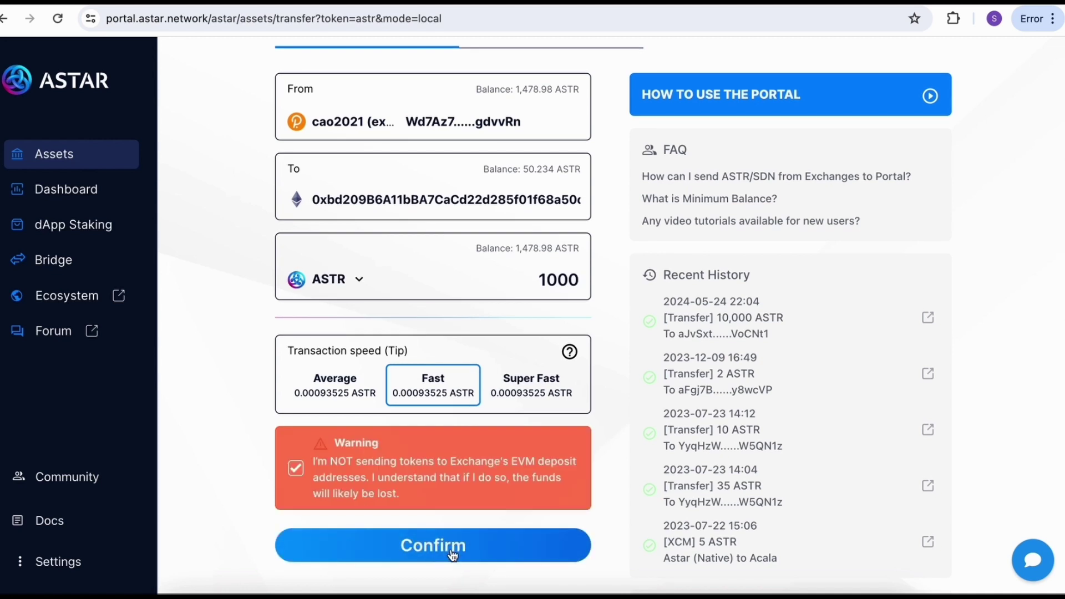
{"action": "left_click", "coordinate": [453, 552]}
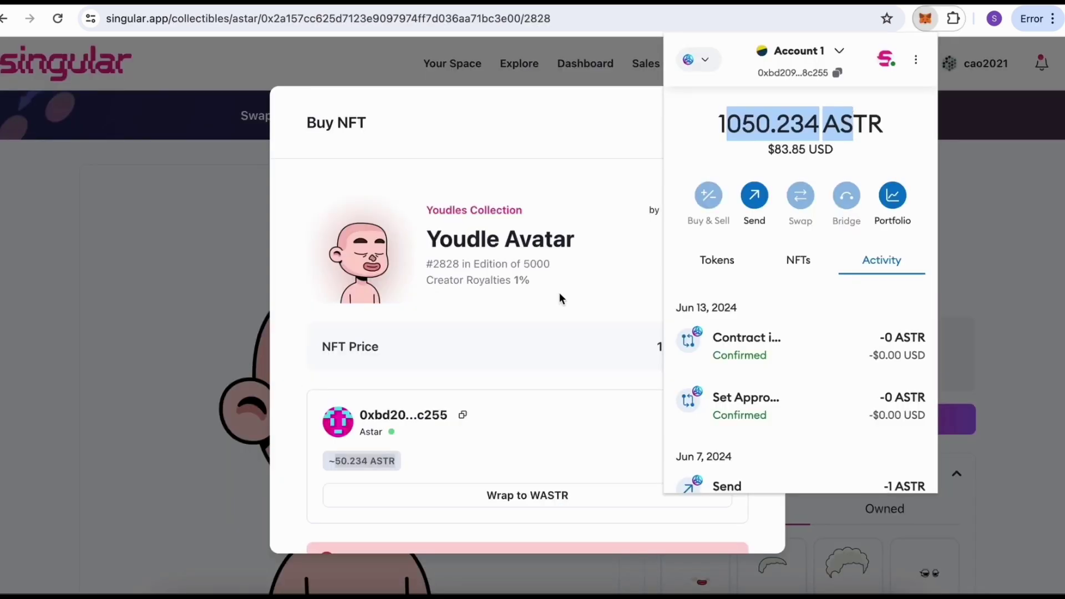
- Close the wallet popup and reopen the Buy NFT dialog to refresh the balance
{"action": "left_click", "coordinate": [535, 328]}
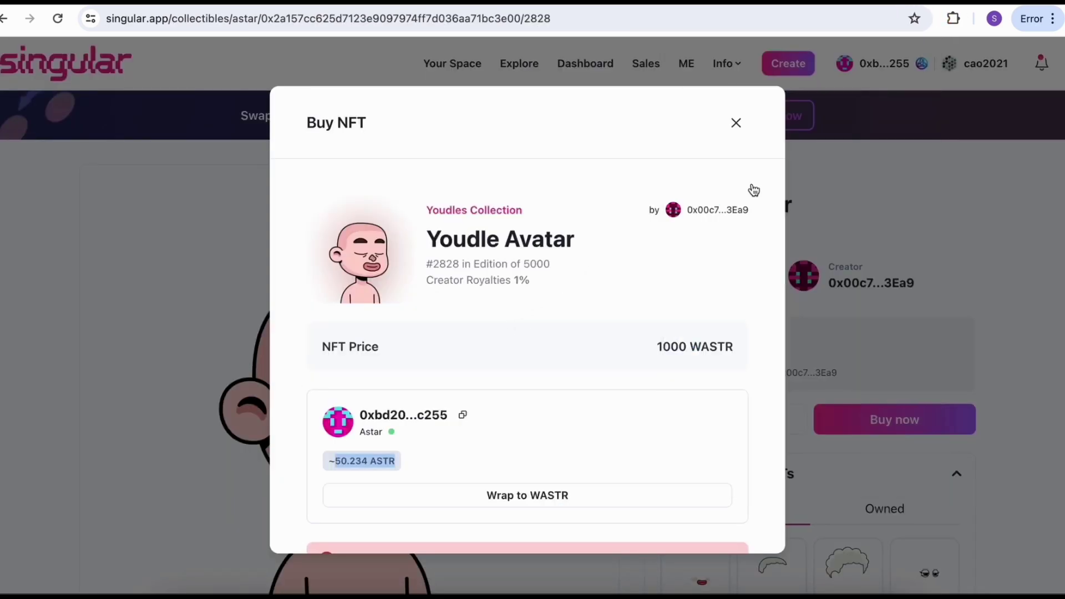
{"action": "left_click", "coordinate": [736, 124]}
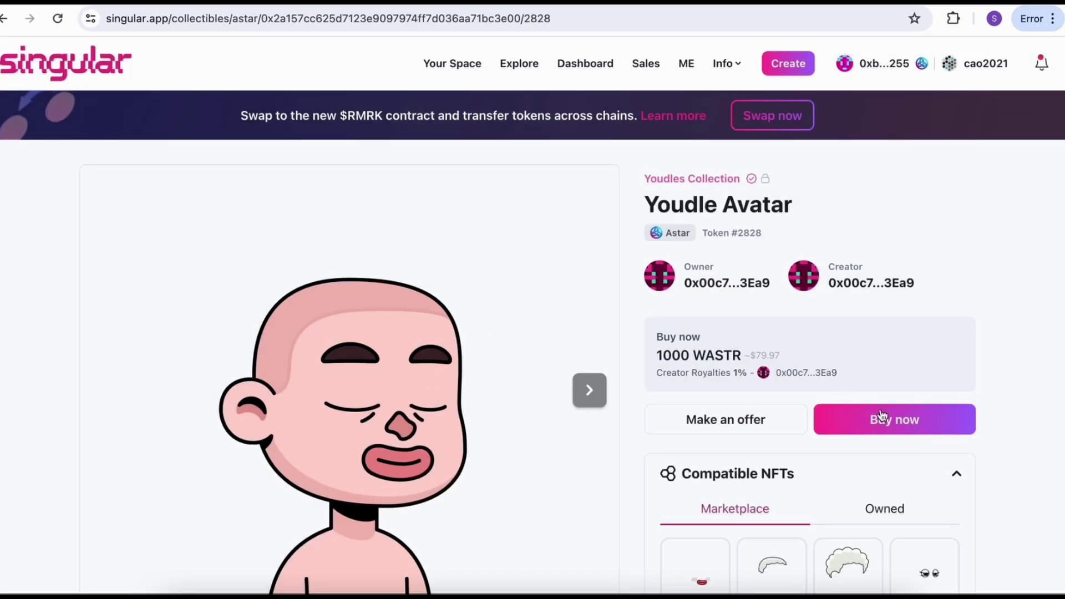
{"action": "left_click", "coordinate": [903, 425]}
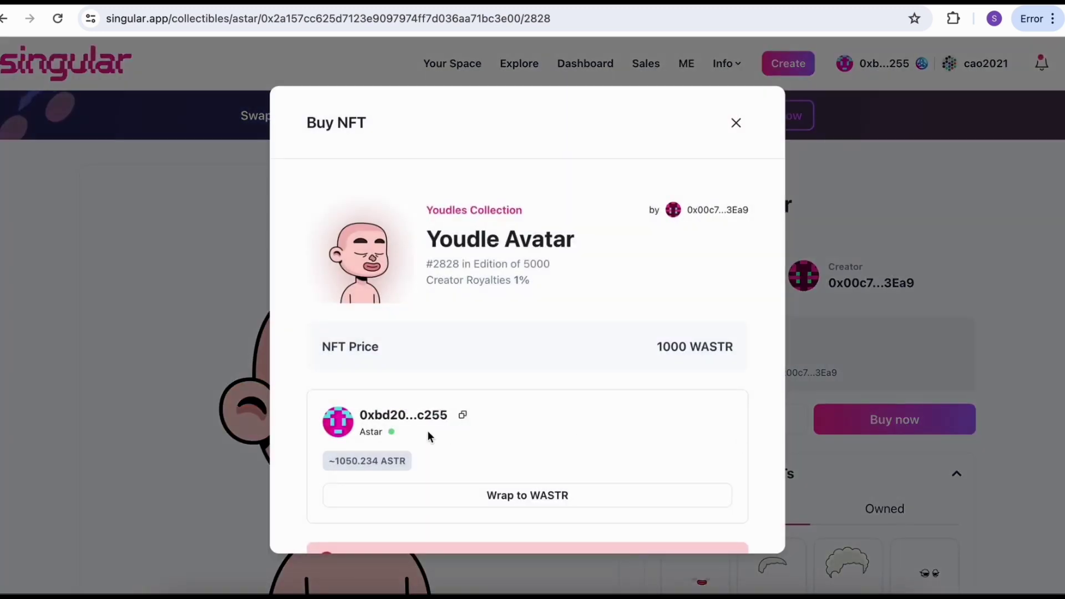
{"action": "scroll", "coordinate": [458, 466], "scroll_direction": "down", "scroll_amount": 3}
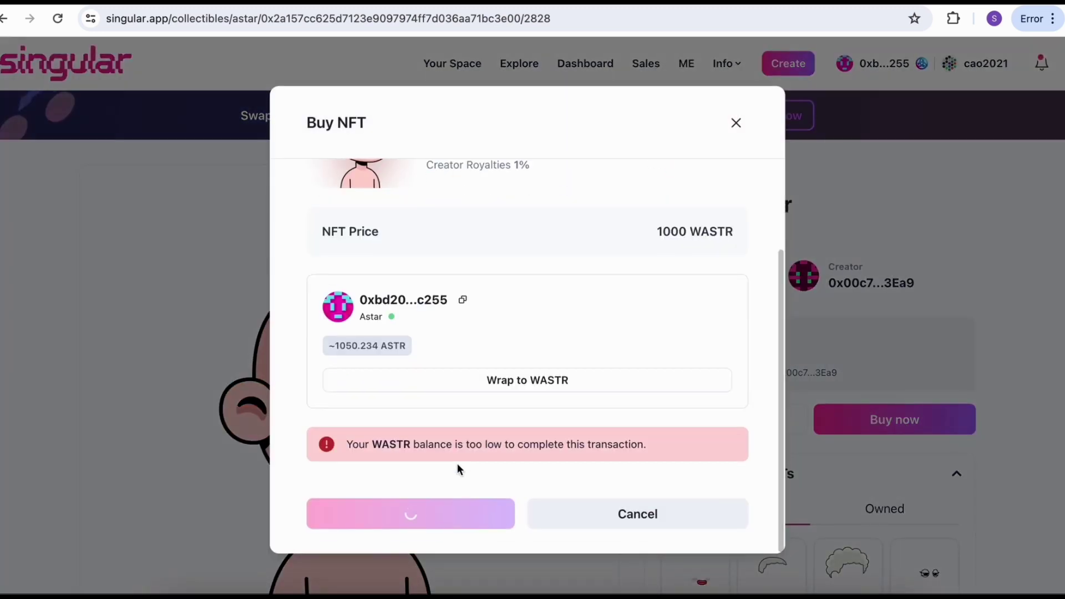
- Wrap 1001 ASTR into WASTR
{"action": "left_click", "coordinate": [527, 388]}
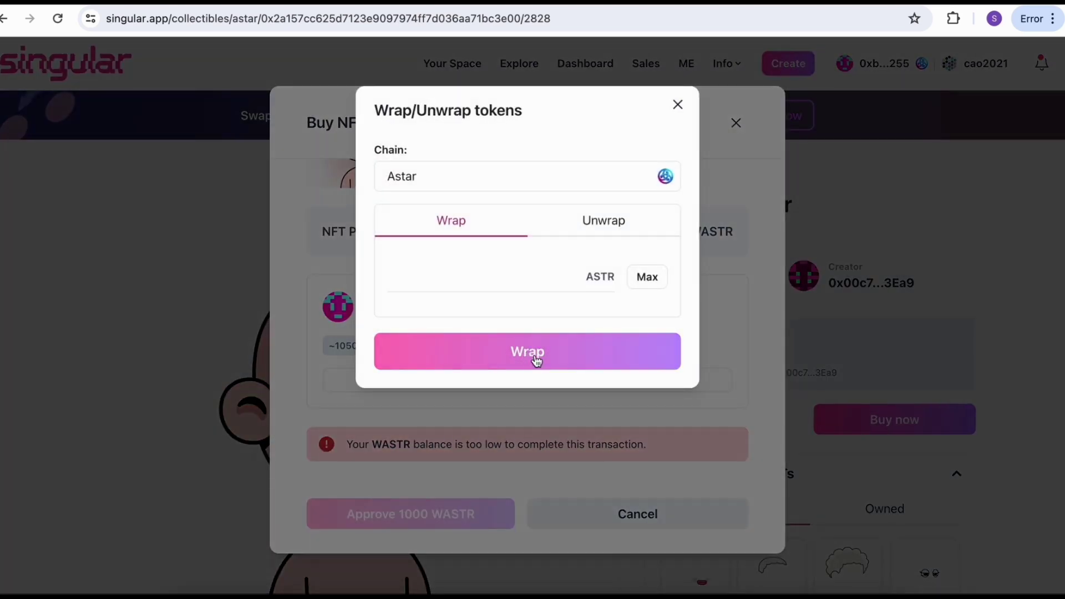
{"action": "left_click", "coordinate": [536, 274]}
{"action": "type", "text": "1001"}
{"action": "left_click", "coordinate": [508, 352]}
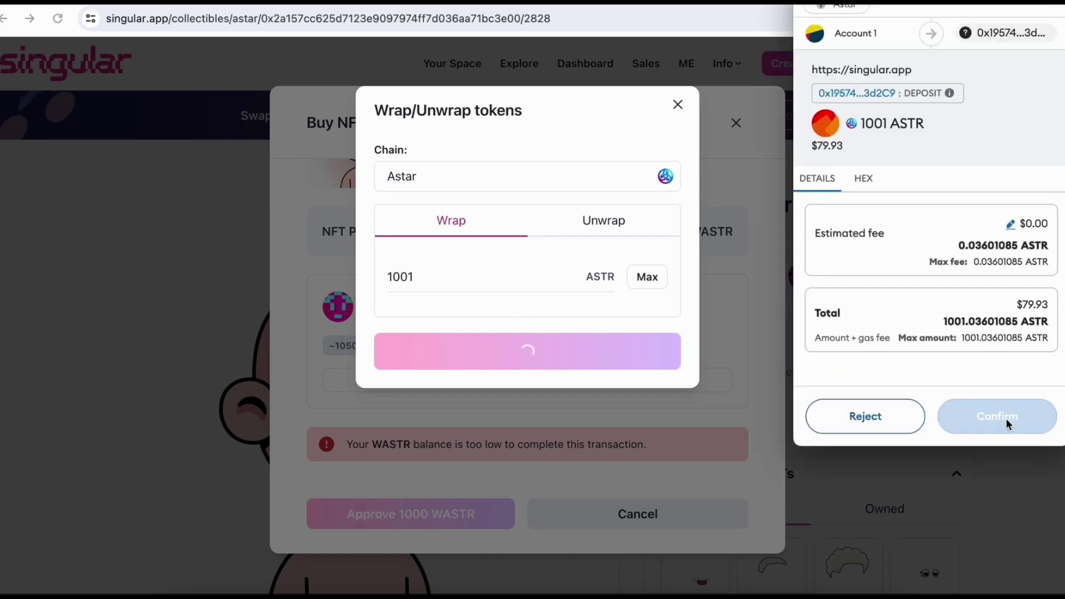
- Confirm the wrap in MetaMask, approve 1000 WASTR, then buy and confirm the purchase
{"action": "left_click", "coordinate": [996, 423]}
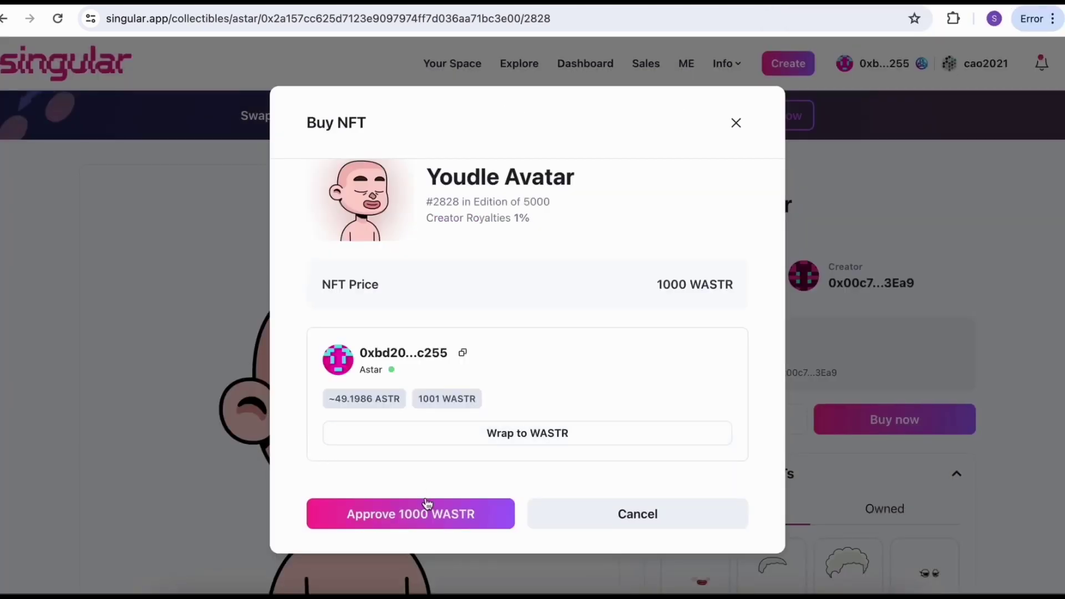
{"action": "left_click", "coordinate": [412, 521]}
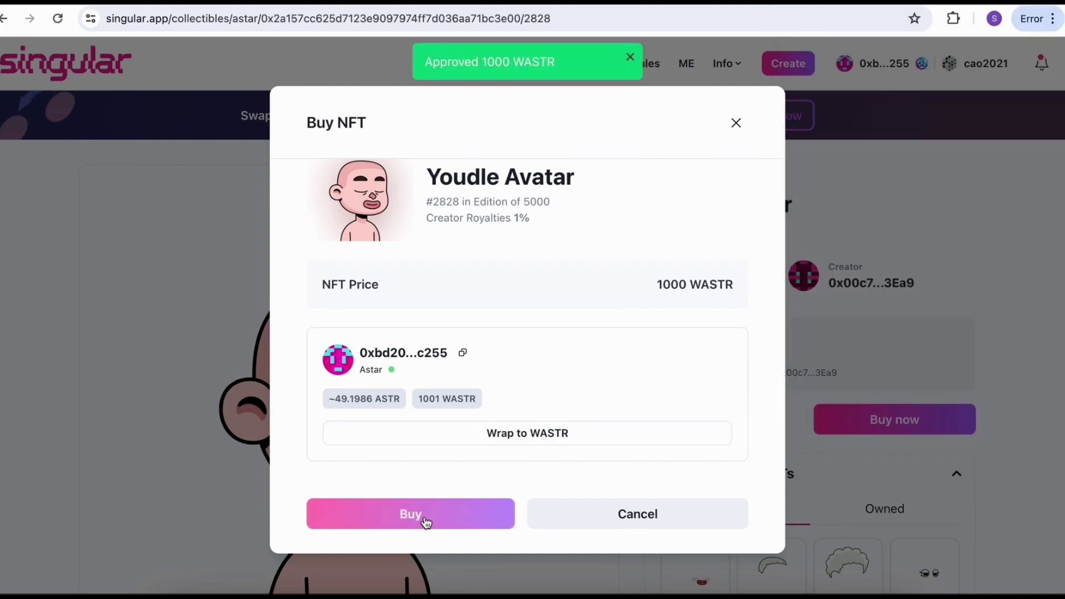
{"action": "left_click", "coordinate": [426, 523]}
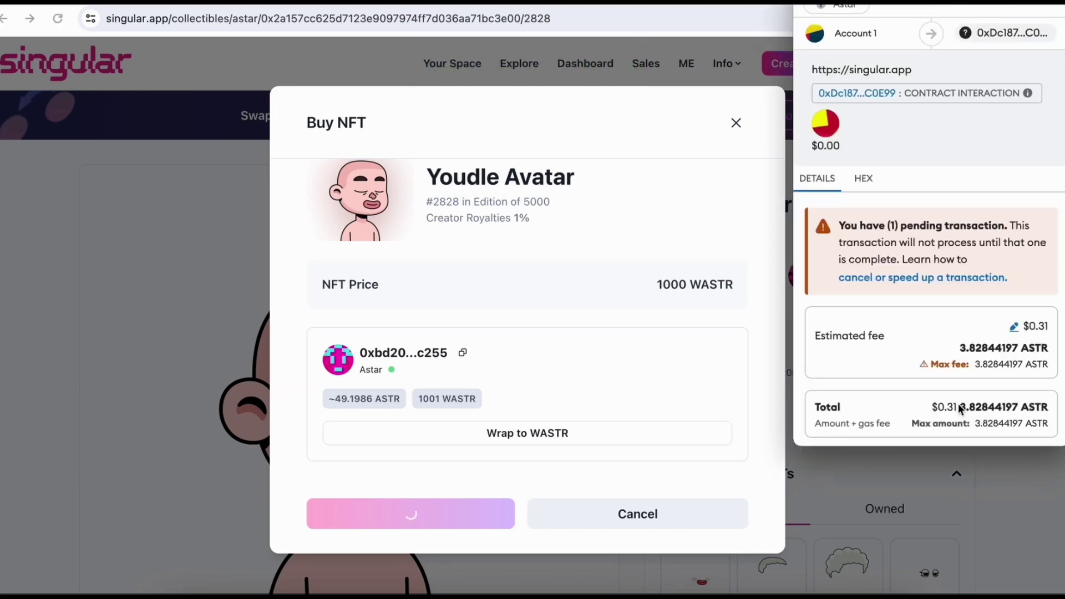
{"action": "scroll", "coordinate": [987, 402], "scroll_direction": "down", "scroll_amount": 2}
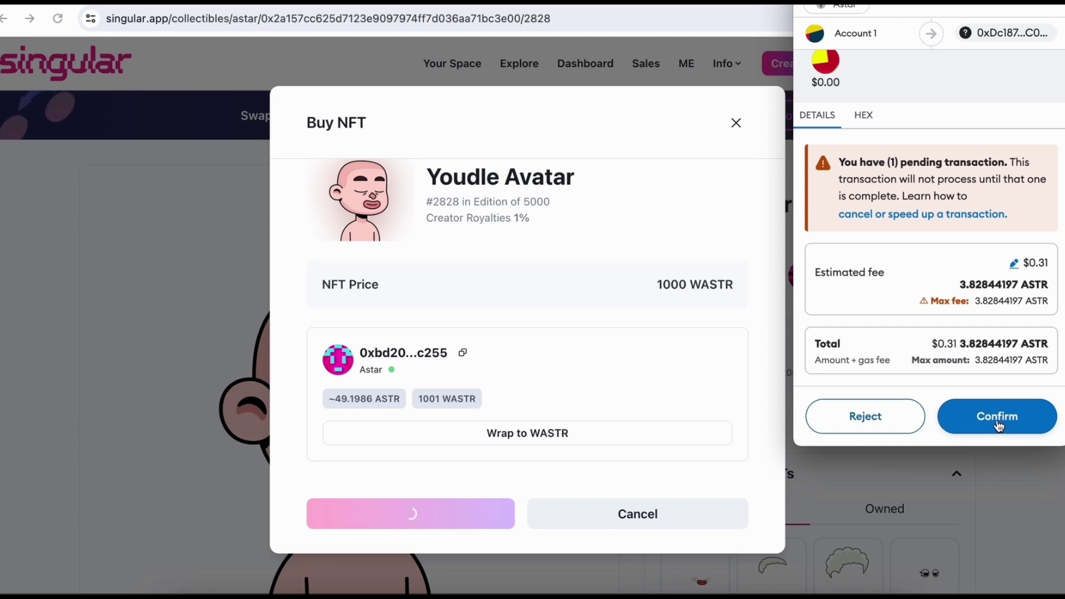
{"action": "left_click", "coordinate": [998, 426]}
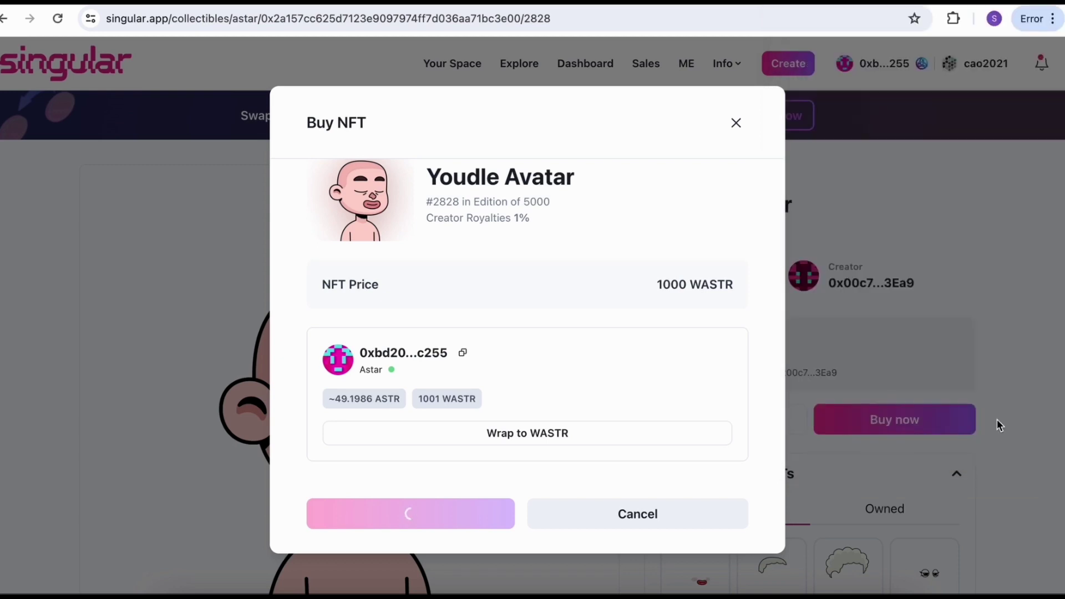
- Go to Your Space and filter owned NFTs to the Multi-Asset type
{"action": "double_click", "coordinate": [707, 285]}
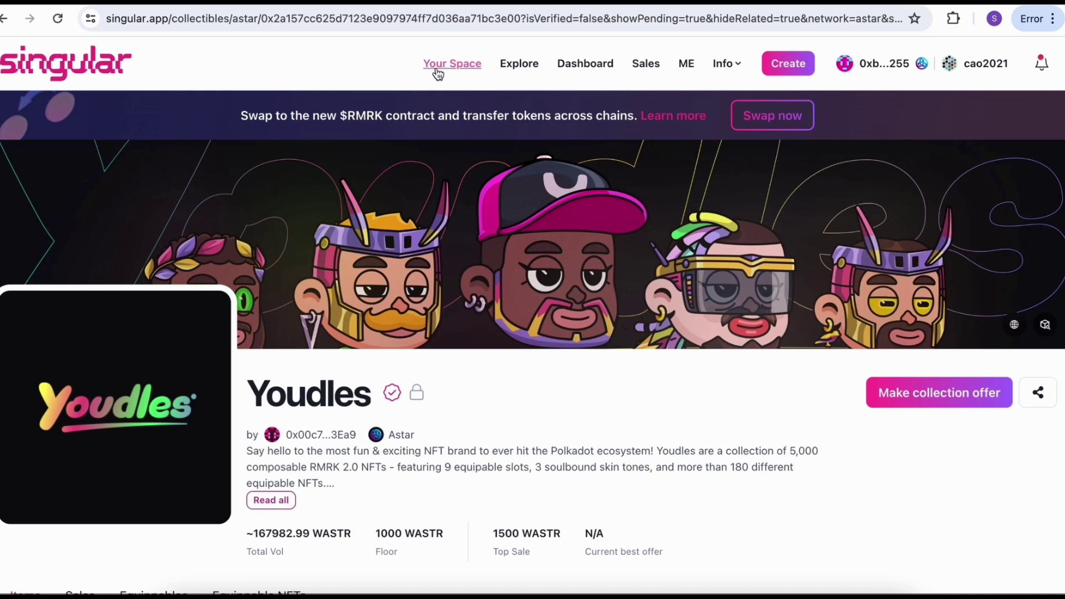
{"action": "left_click", "coordinate": [452, 64]}
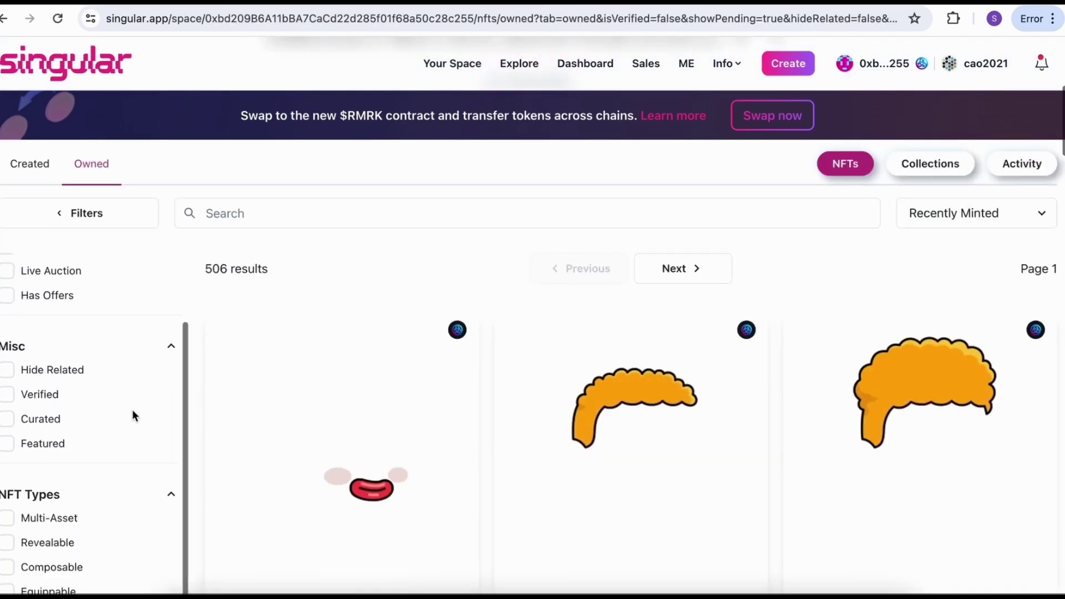
{"action": "scroll", "coordinate": [134, 414], "scroll_direction": "down", "scroll_amount": 5}
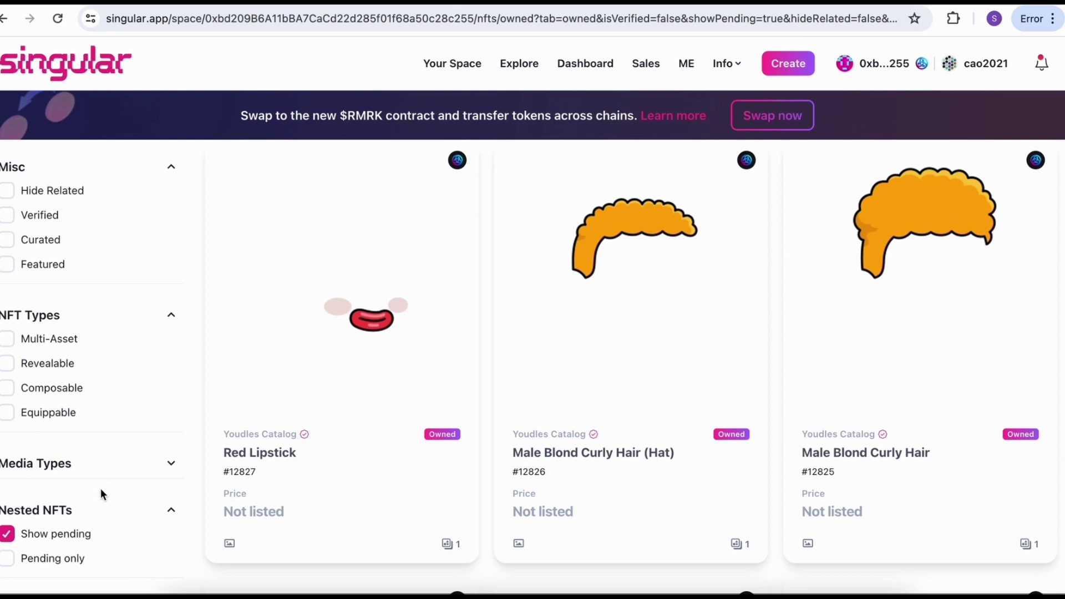
{"action": "left_click", "coordinate": [21, 341]}
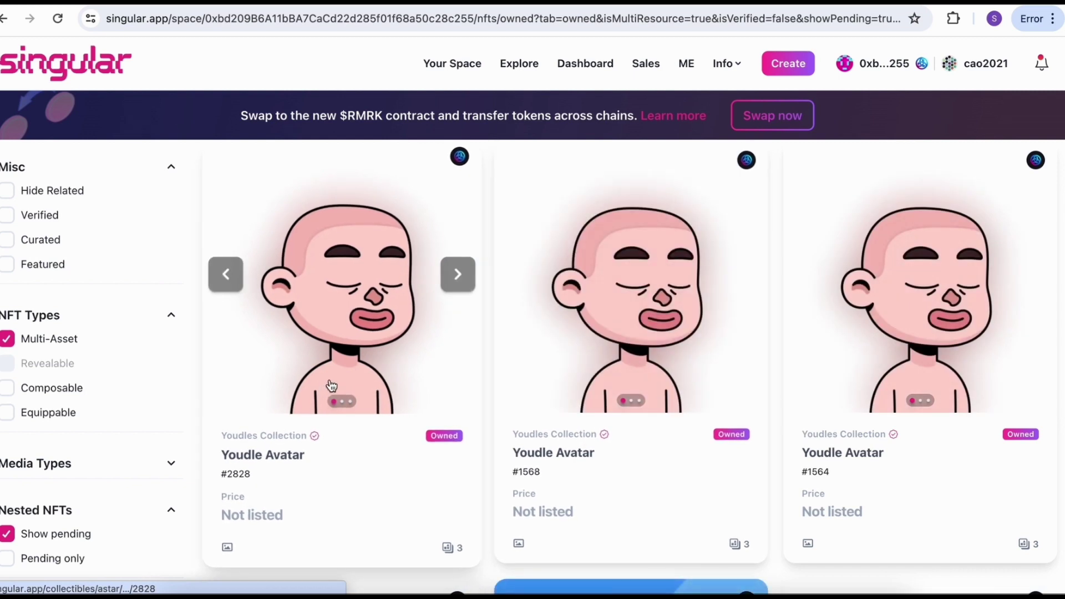
- Open Youdle Avatar #2828's detail page and its View Inventory list of 12 trait NFTs
{"action": "left_click", "coordinate": [331, 382]}
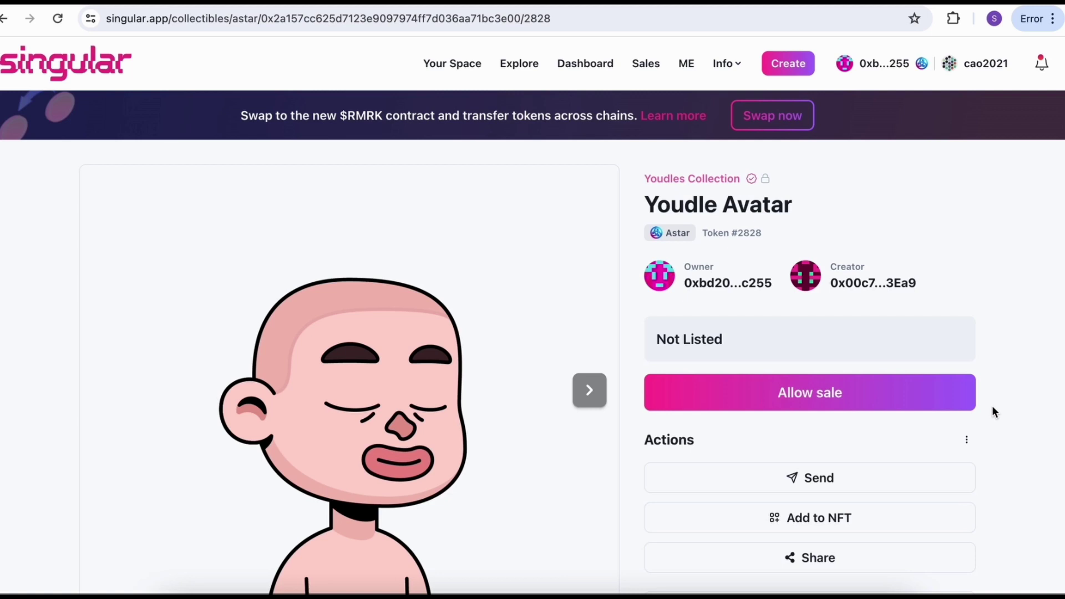
{"action": "scroll", "coordinate": [993, 409], "scroll_direction": "down", "scroll_amount": 5}
{"action": "scroll", "coordinate": [992, 408], "scroll_direction": "down", "scroll_amount": 6}
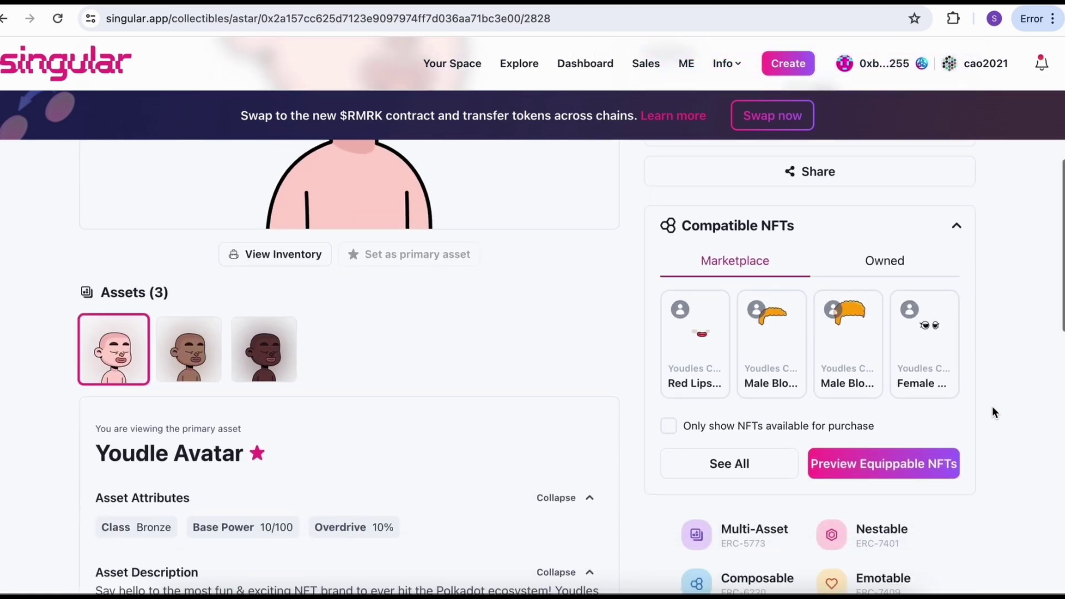
{"action": "scroll", "coordinate": [992, 408], "scroll_direction": "down", "scroll_amount": 4}
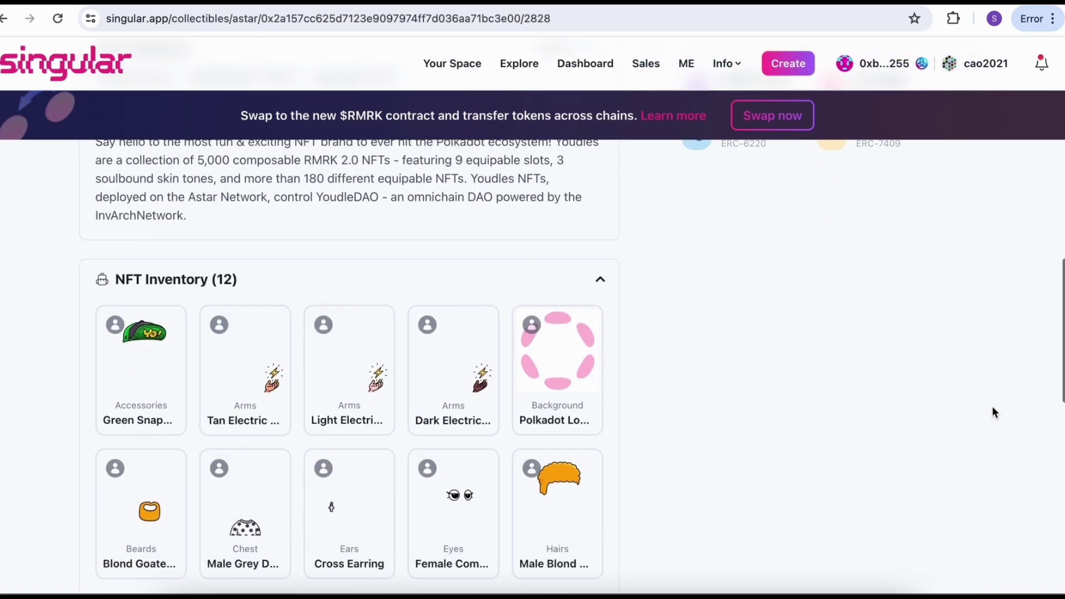
{"action": "scroll", "coordinate": [993, 408], "scroll_direction": "down", "scroll_amount": 3}
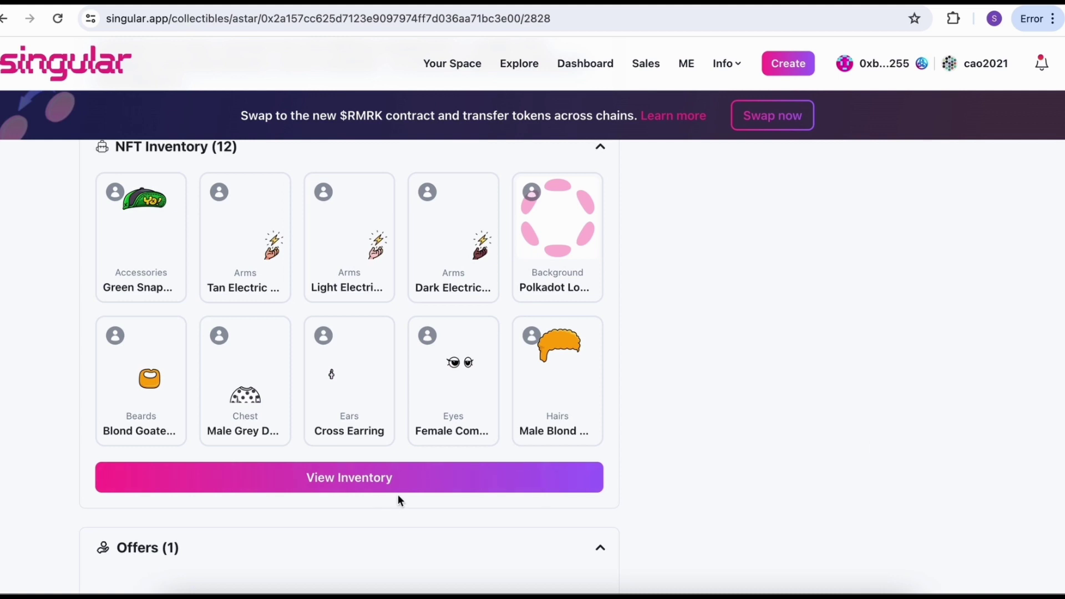
{"action": "left_click", "coordinate": [344, 480]}
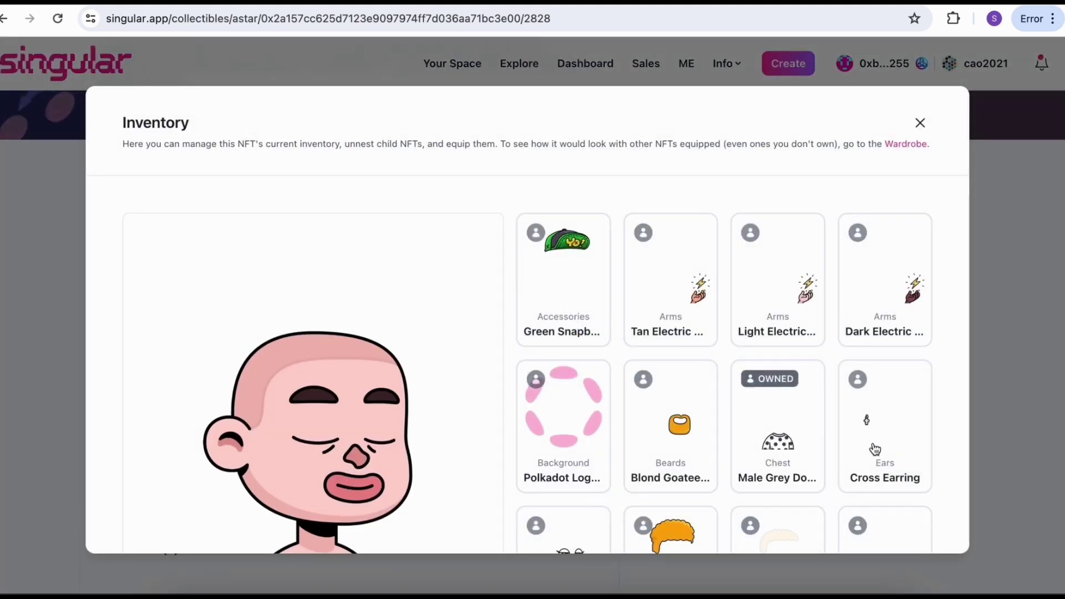
{"action": "scroll", "coordinate": [886, 446], "scroll_direction": "down", "scroll_amount": 1}
{"action": "scroll", "coordinate": [886, 446], "scroll_direction": "down", "scroll_amount": 2}
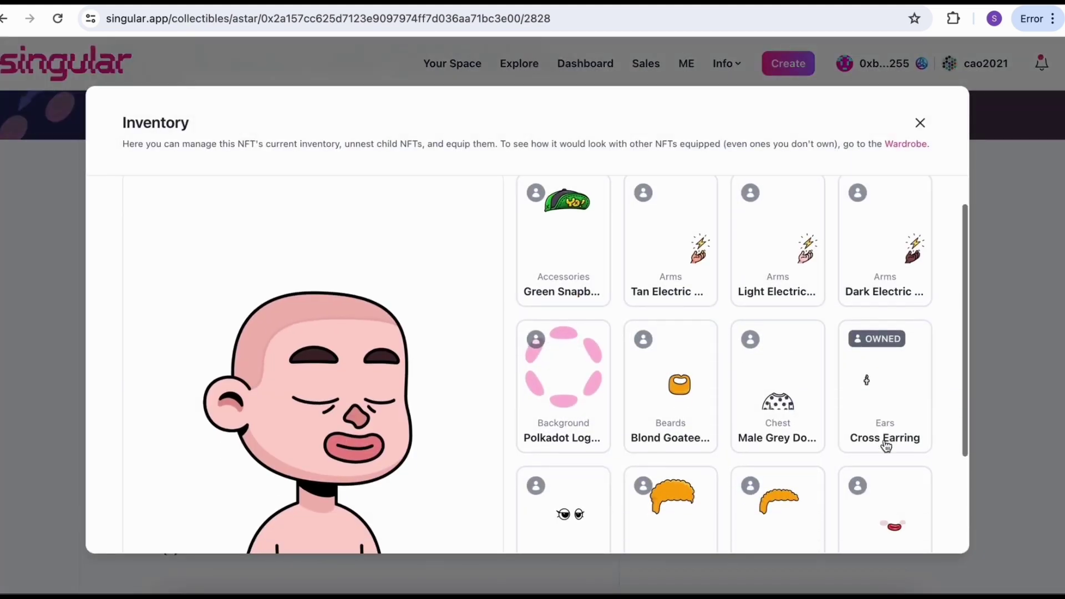
{"action": "scroll", "coordinate": [884, 444], "scroll_direction": "down", "scroll_amount": 1}
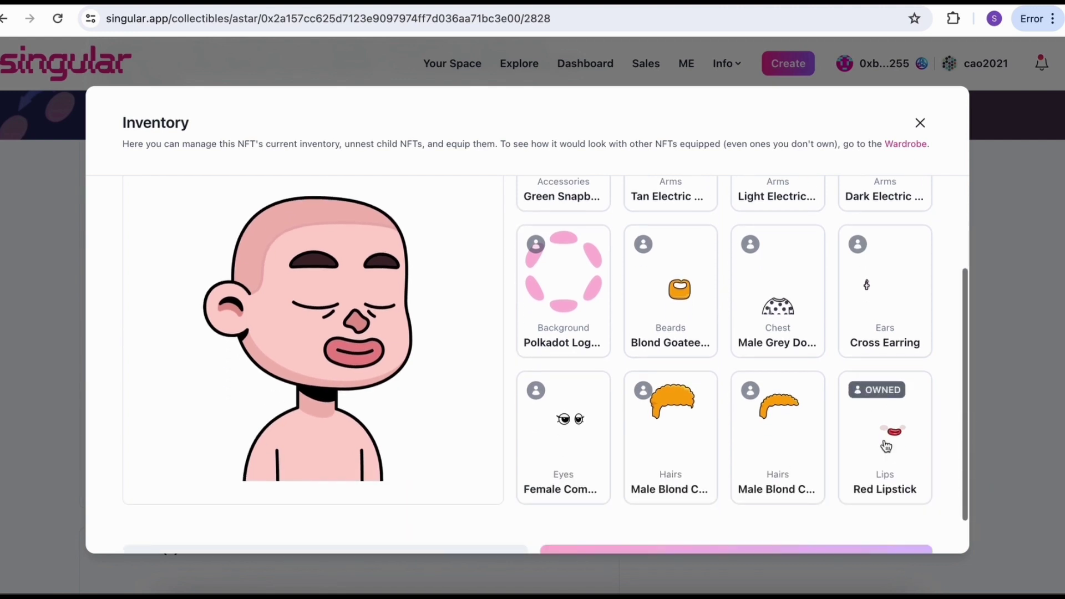
- Equip the Green Snapback Hat in the accessories slot and the Tan Electric Hand in the arms slot
{"action": "left_click", "coordinate": [563, 191]}
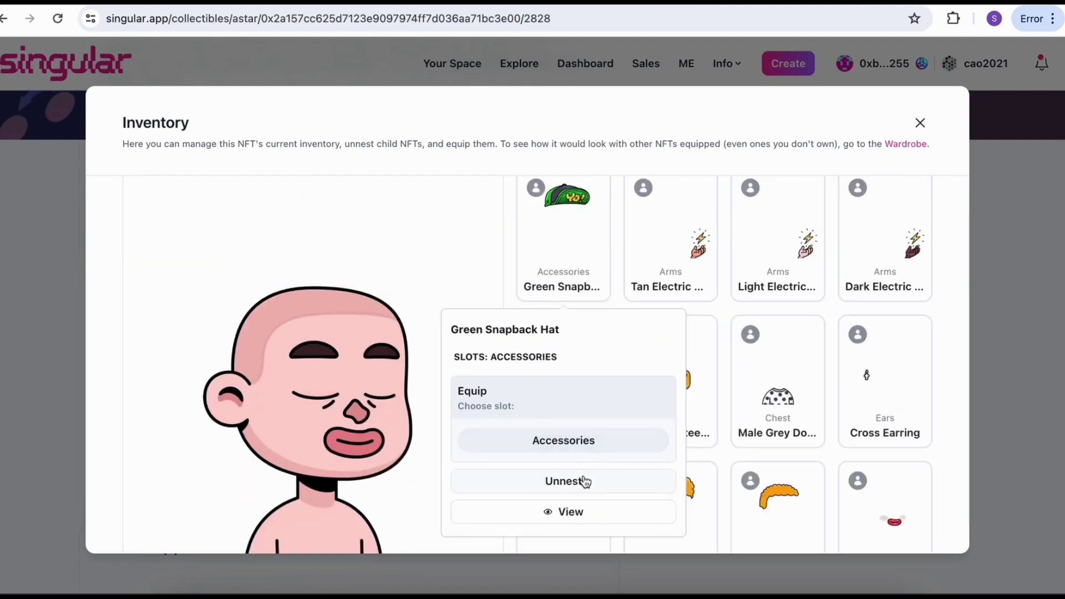
{"action": "left_click", "coordinate": [555, 449]}
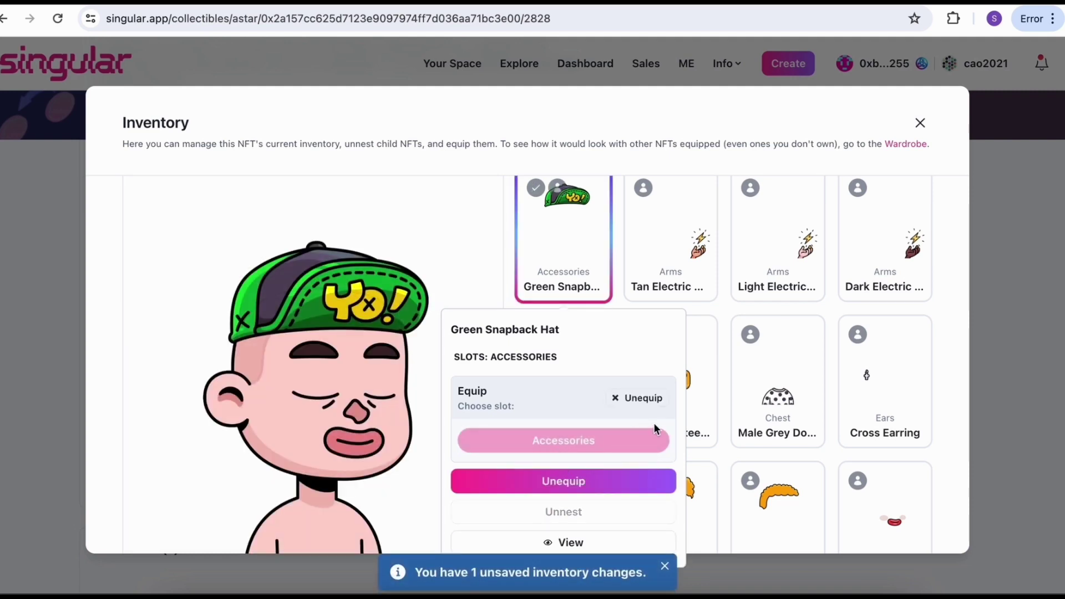
{"action": "left_click", "coordinate": [671, 239]}
{"action": "left_click", "coordinate": [688, 451]}
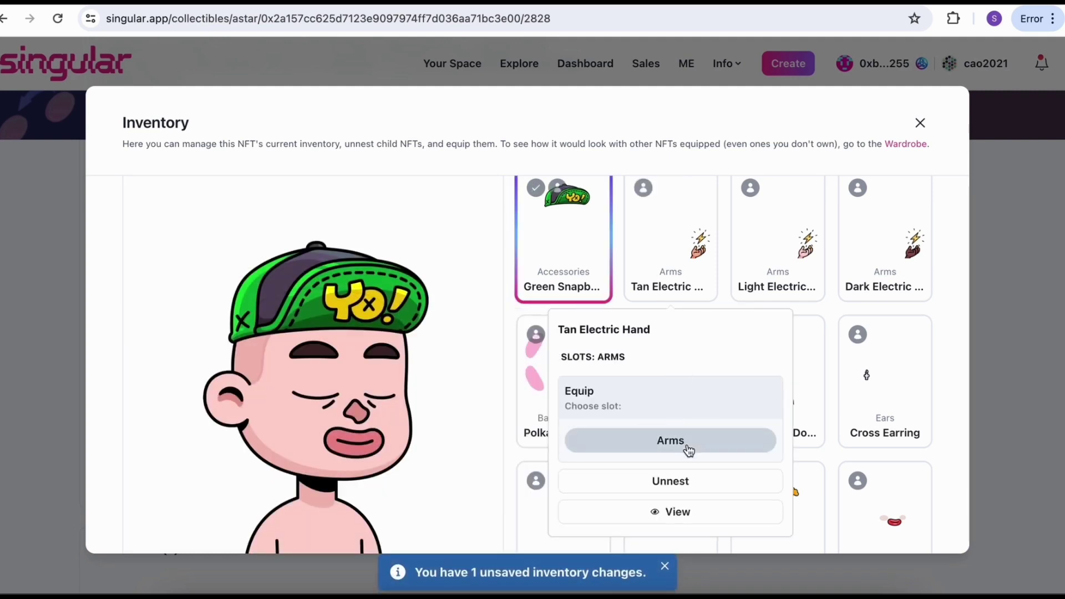
- Save all nine inventory changes to Youdle Avatar #2828
{"action": "scroll", "coordinate": [520, 427], "scroll_direction": "down", "scroll_amount": 3}
{"action": "scroll", "coordinate": [523, 426], "scroll_direction": "up", "scroll_amount": 3}
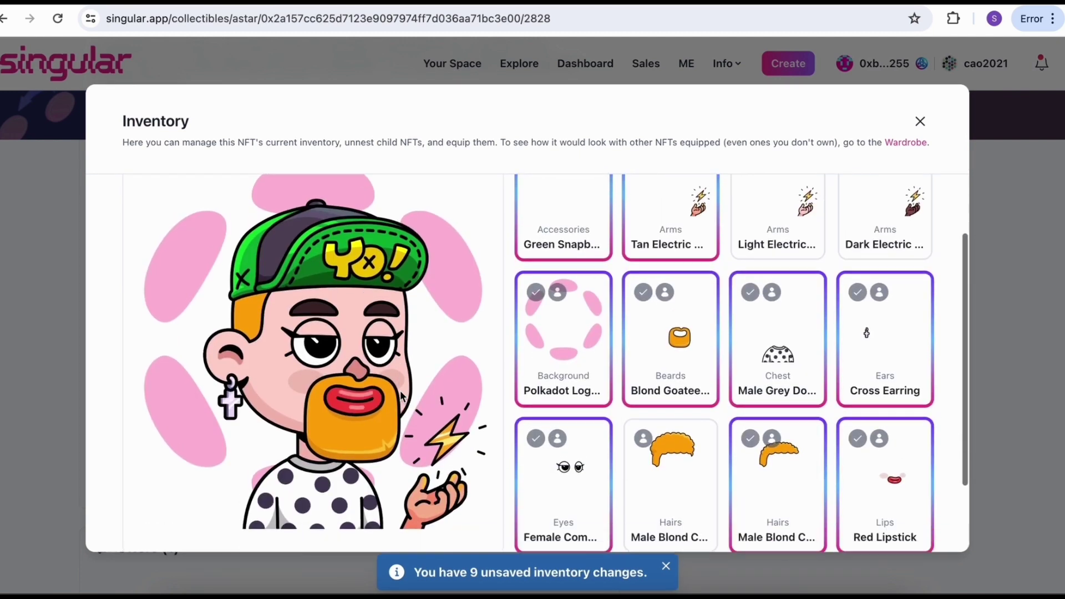
{"action": "scroll", "coordinate": [762, 527], "scroll_direction": "down", "scroll_amount": 2}
{"action": "left_click", "coordinate": [762, 526]}
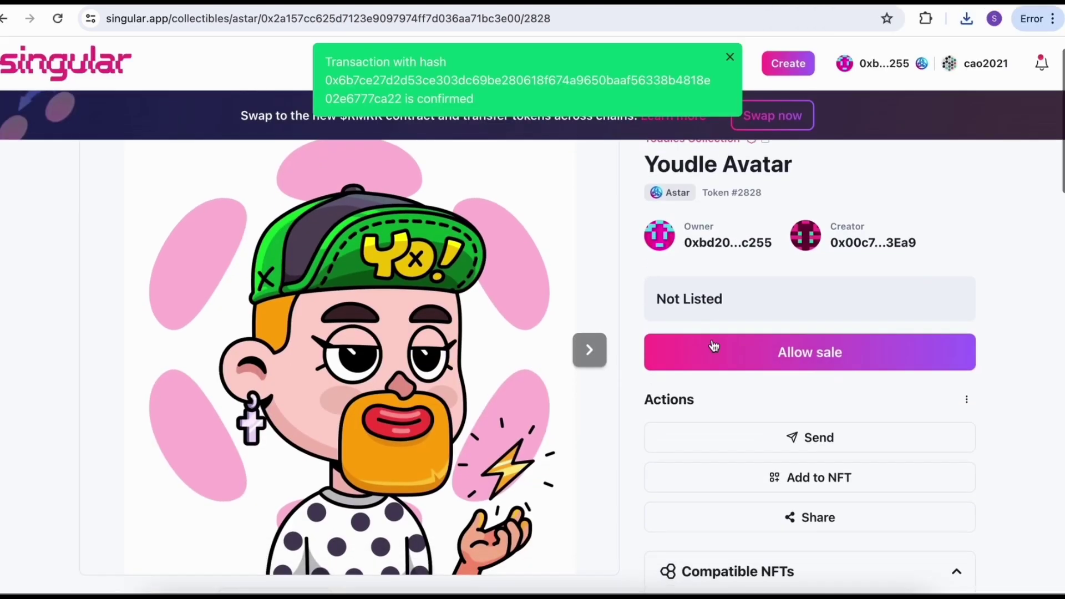
{"action": "scroll", "coordinate": [711, 344], "scroll_direction": "down", "scroll_amount": 1}
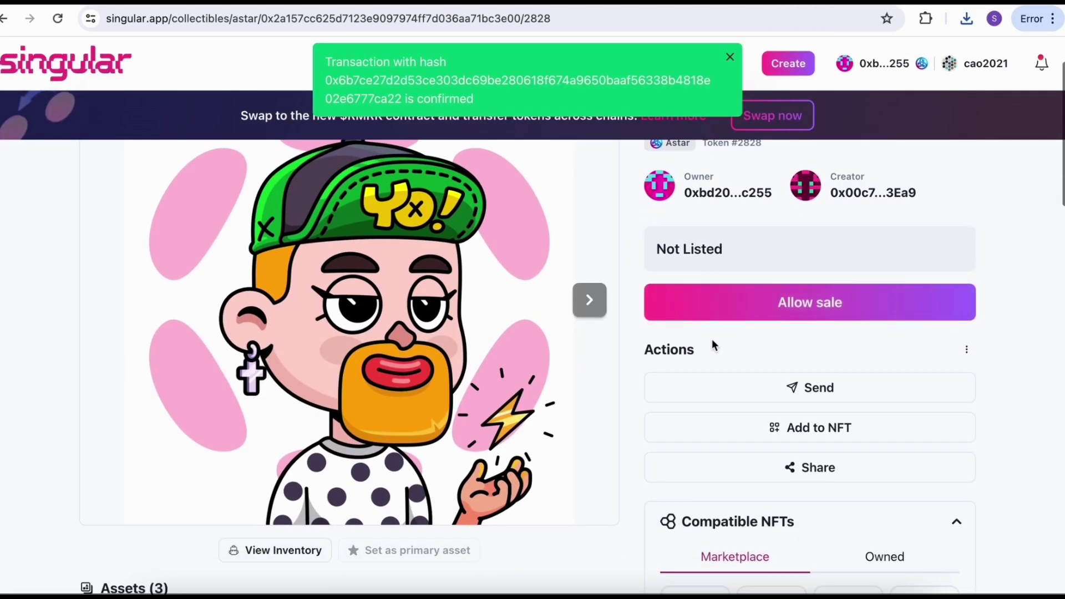
- Save the equipped avatar thumbnail to Downloads as 7.webp and open the downloaded file
{"action": "right_click", "coordinate": [337, 378]}
{"action": "key", "text": "Escape"}
{"action": "scroll", "coordinate": [419, 388], "scroll_direction": "down", "scroll_amount": 5}
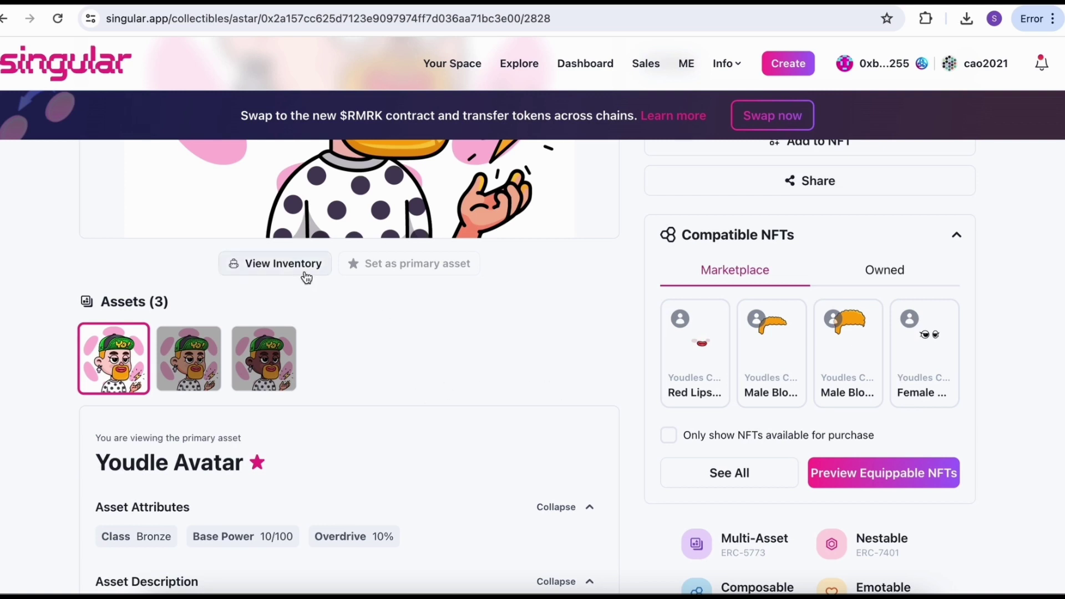
{"action": "right_click", "coordinate": [108, 367]}
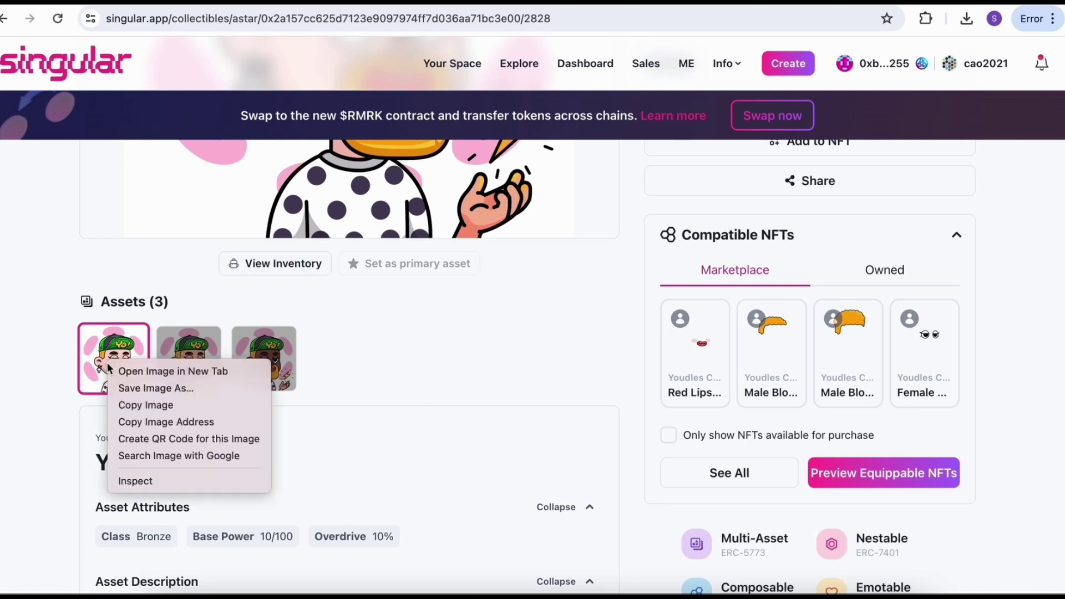
{"action": "left_click", "coordinate": [197, 389]}
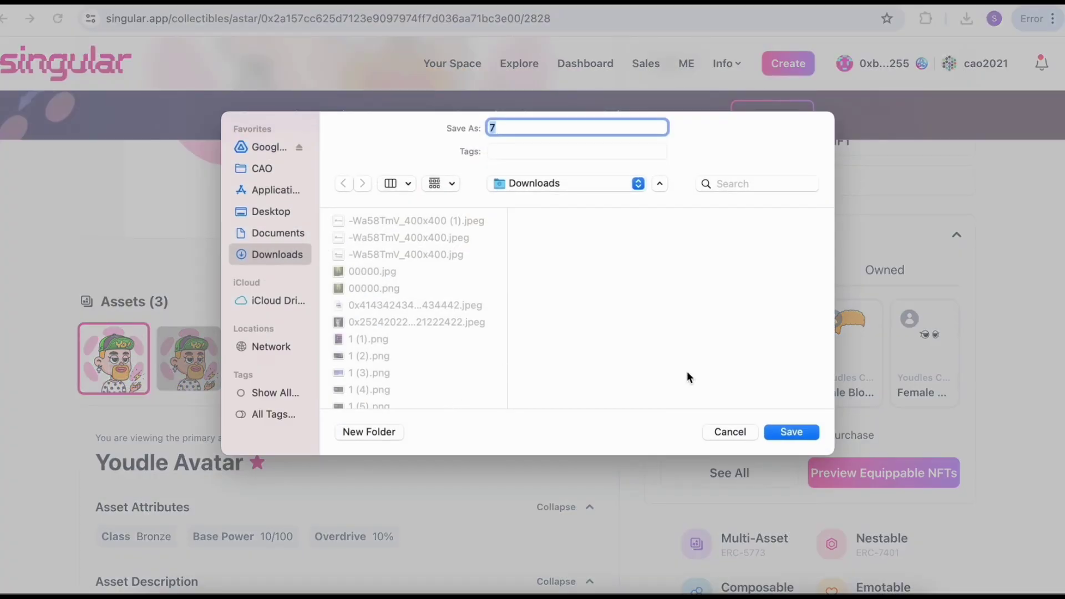
{"action": "left_click", "coordinate": [791, 432]}
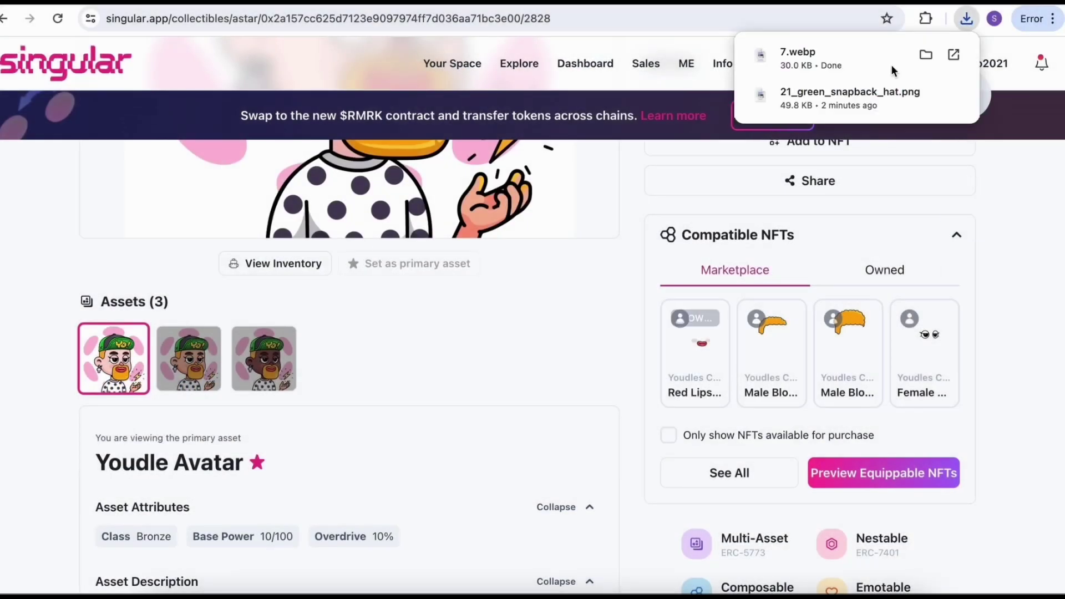
{"action": "left_click", "coordinate": [887, 61]}
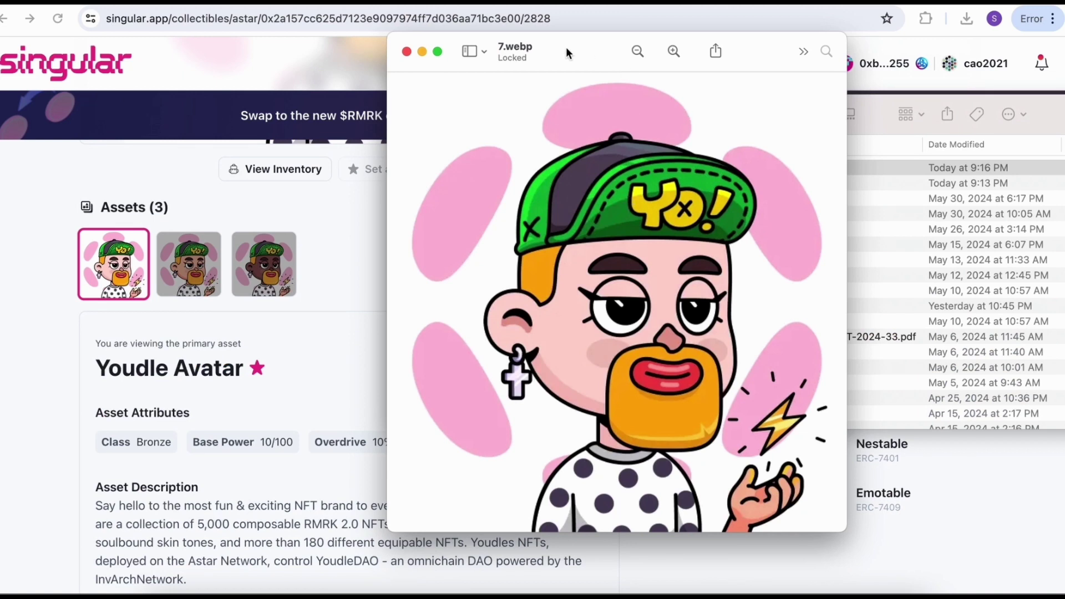
- Move the Preview window showing 7.webp to the right and enlarge it
{"action": "left_click_drag", "start_coordinate": [566, 51], "coordinate": [668, 58]}
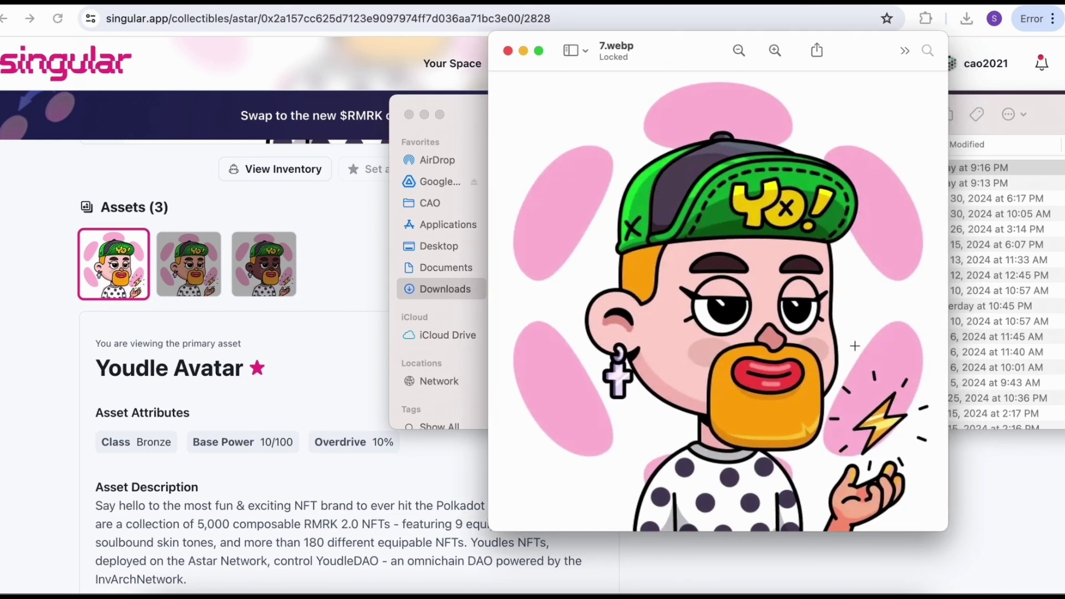